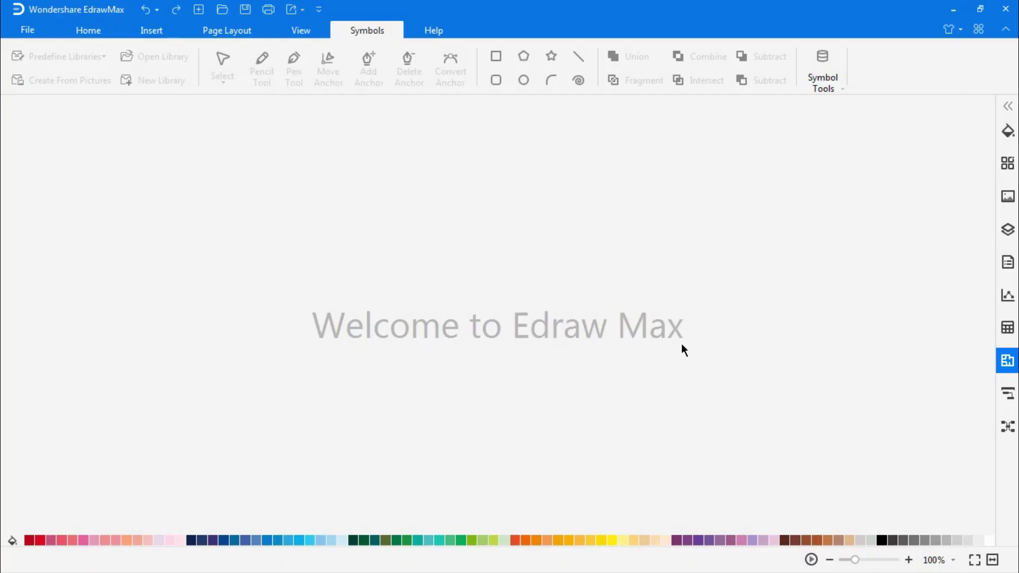
Step: Create a new blank Floor Plan drawing from the Building Plan category
click(46, 34)
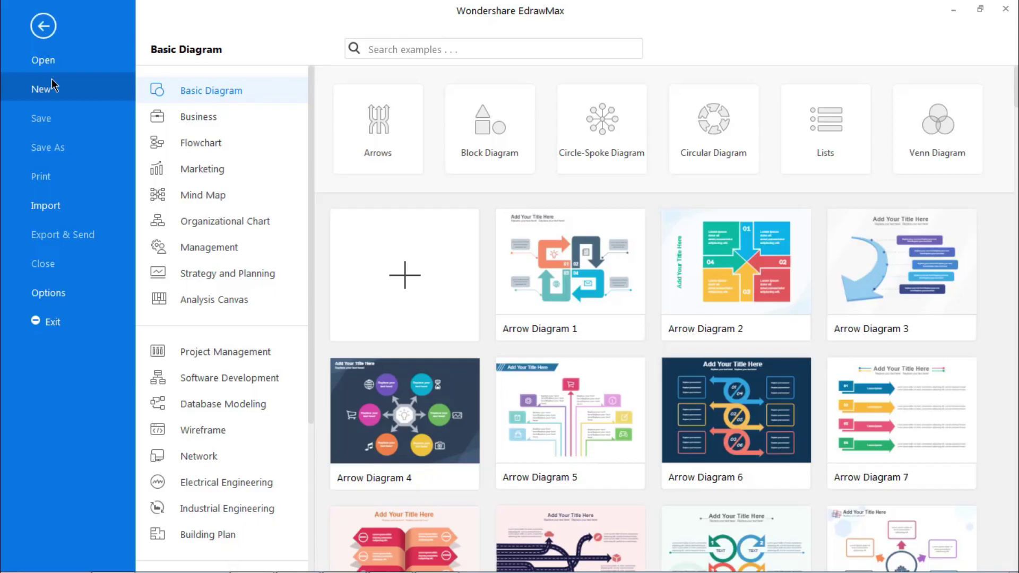
click(245, 534)
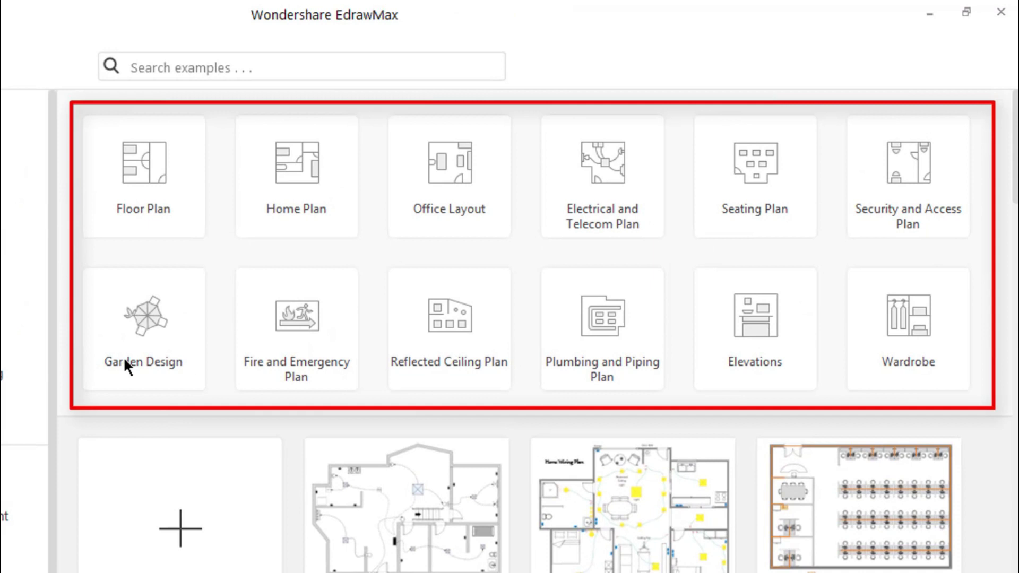
double_click(149, 167)
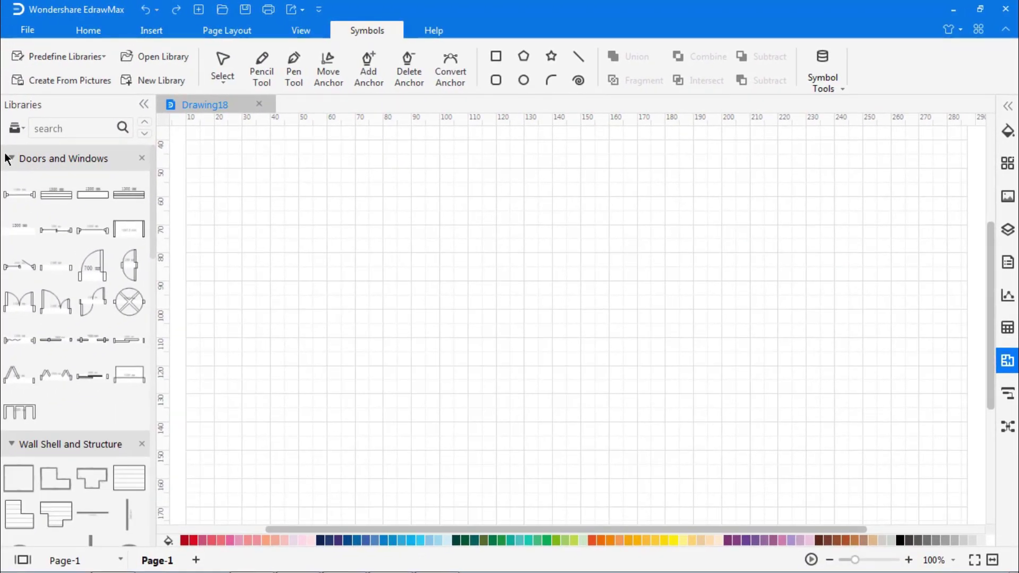
Step: Check the floor plan settings and leave only the Wall Shell and Structure symbol library expanded
click(9, 158)
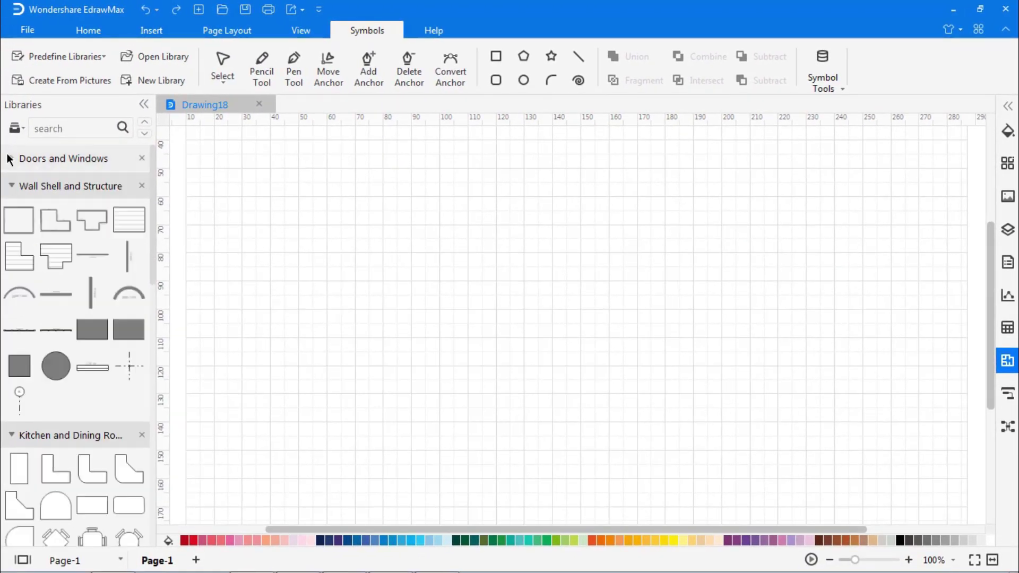
click(10, 187)
click(15, 216)
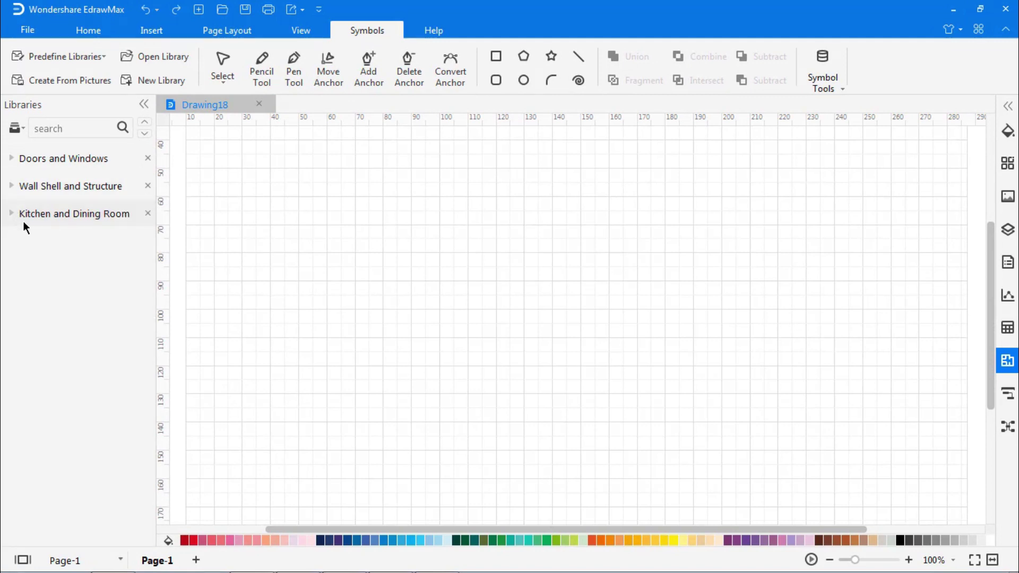
click(1008, 106)
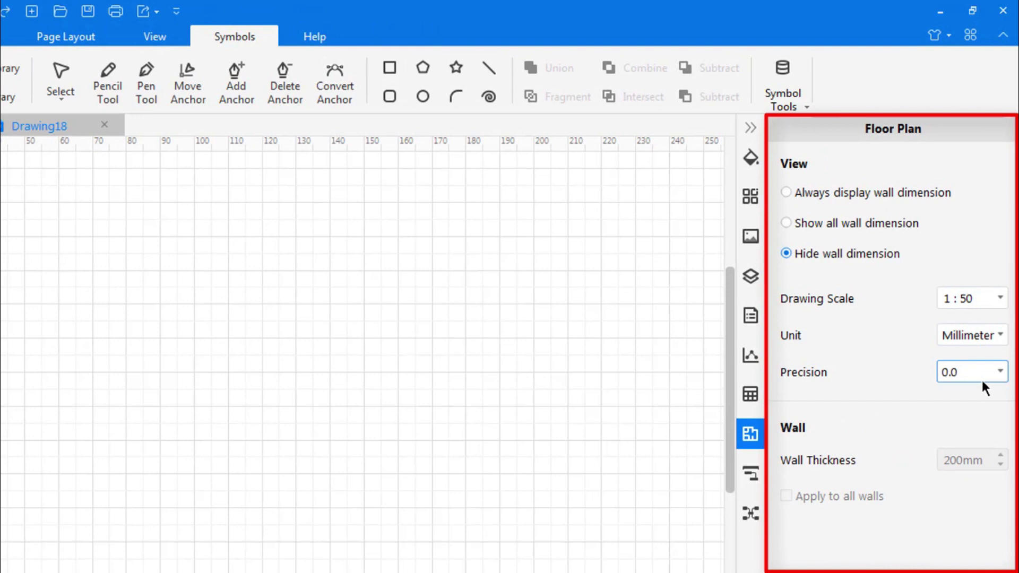
click(750, 127)
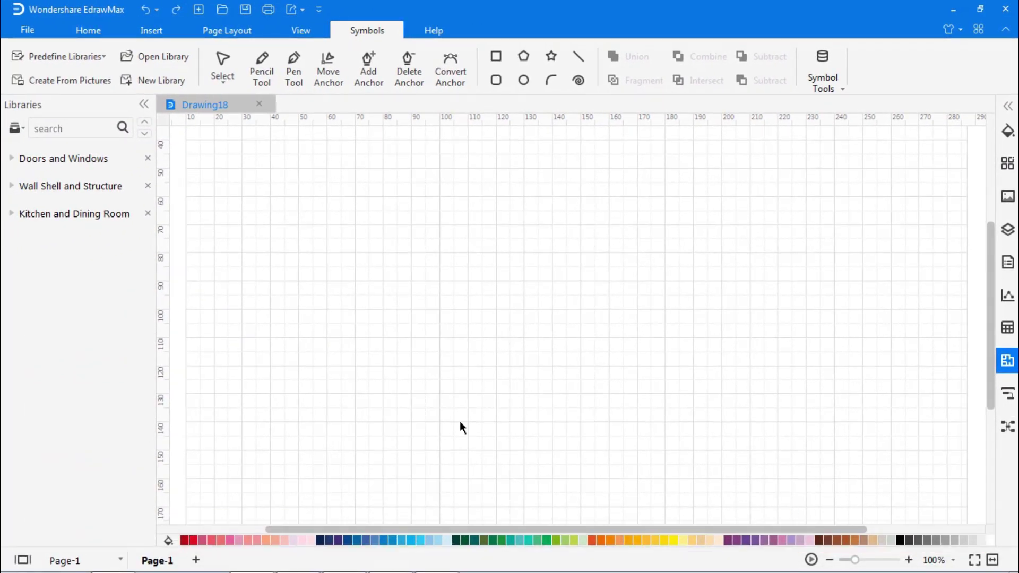
click(14, 189)
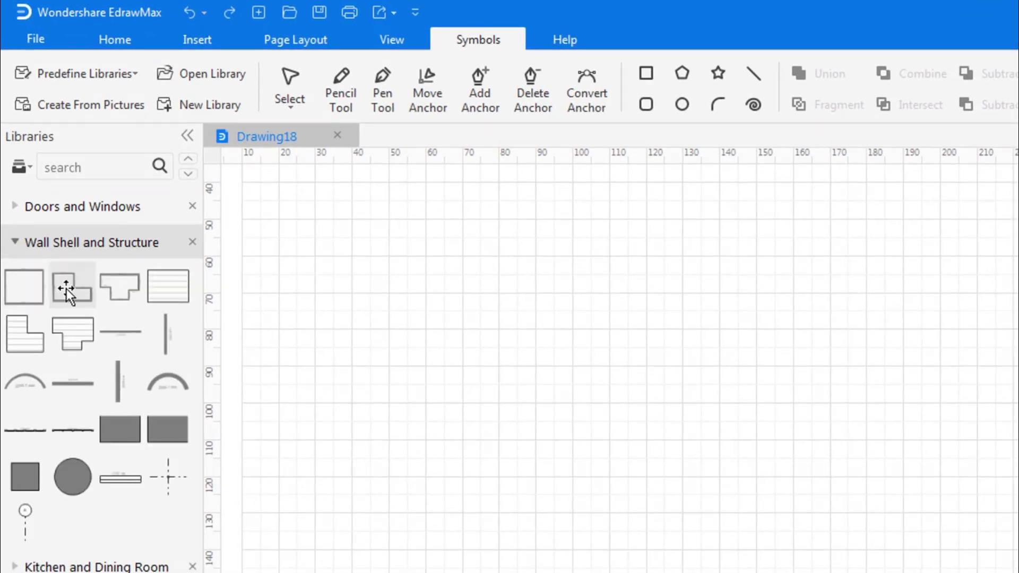
drag(66, 289, 657, 385)
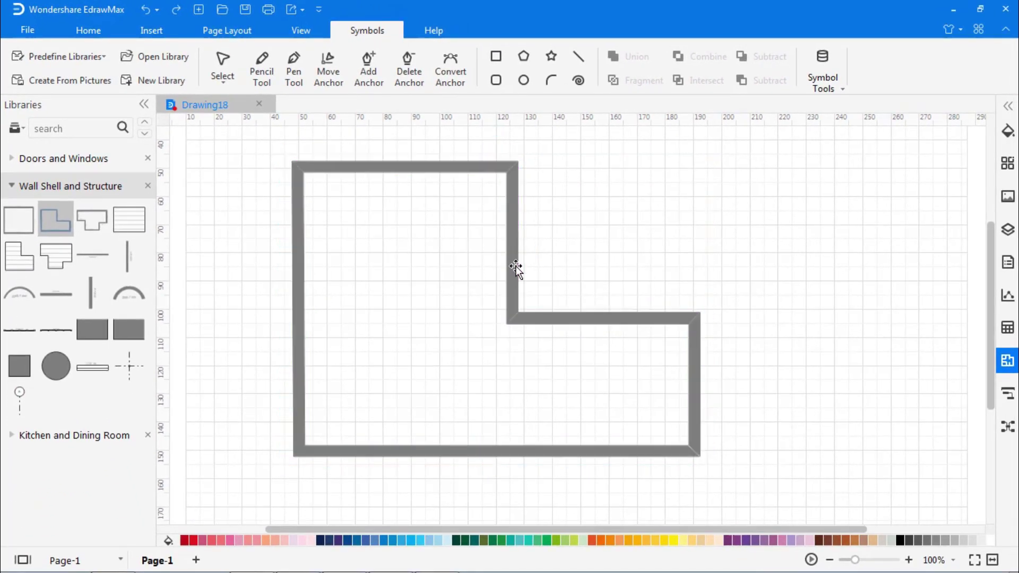
mouse_move(513, 244)
mouse_down()
mouse_move(640, 243)
mouse_move(531, 243)
mouse_up()
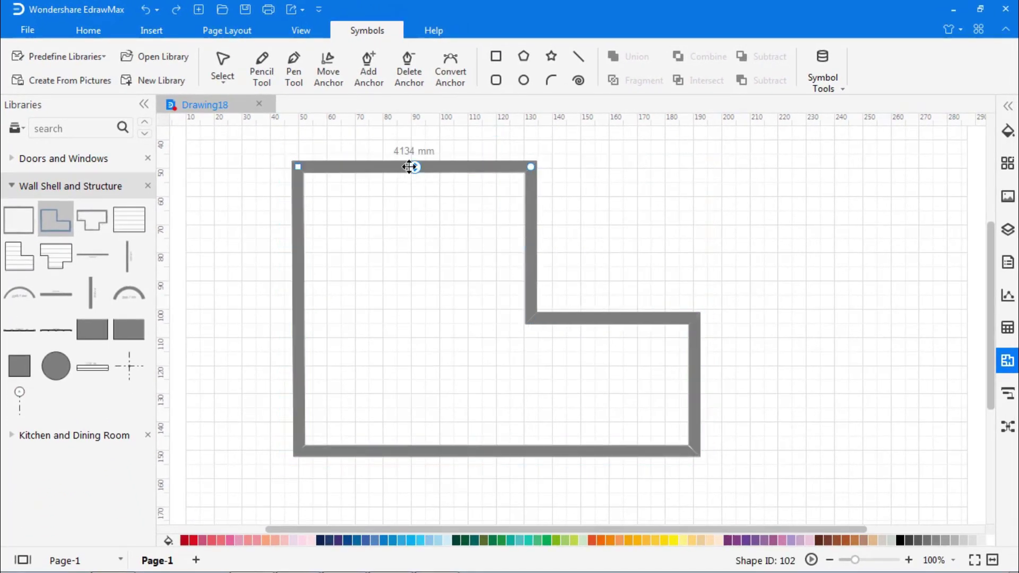
mouse_move(409, 166)
mouse_down()
mouse_move(411, 251)
mouse_move(410, 163)
mouse_up()
drag(299, 310, 257, 311)
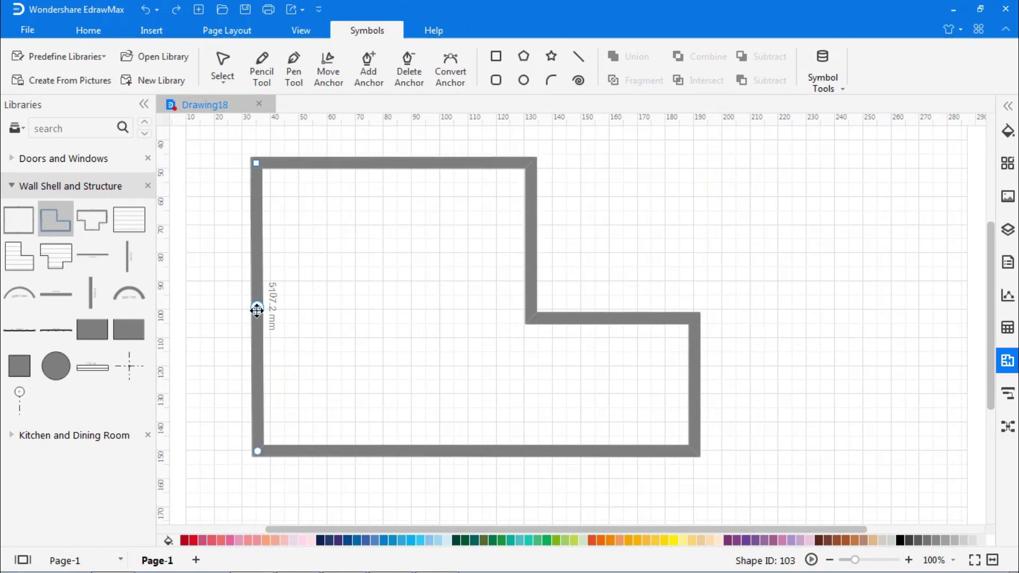
key(Delete)
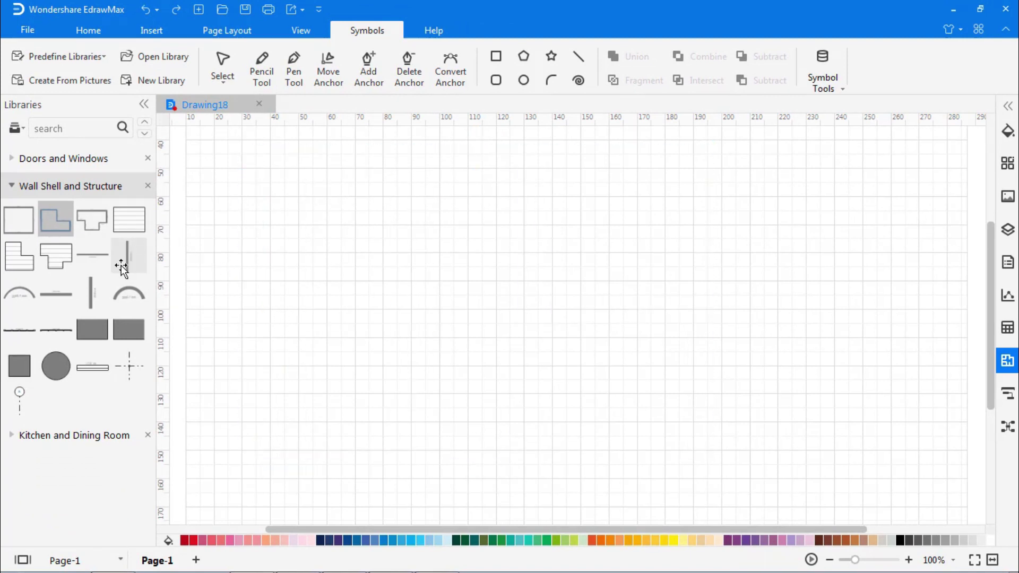
Step: Place a vertical wall about 2378 mm long and join a horizontal wall about 3003 mm long to its upper end
drag(91, 292, 228, 290)
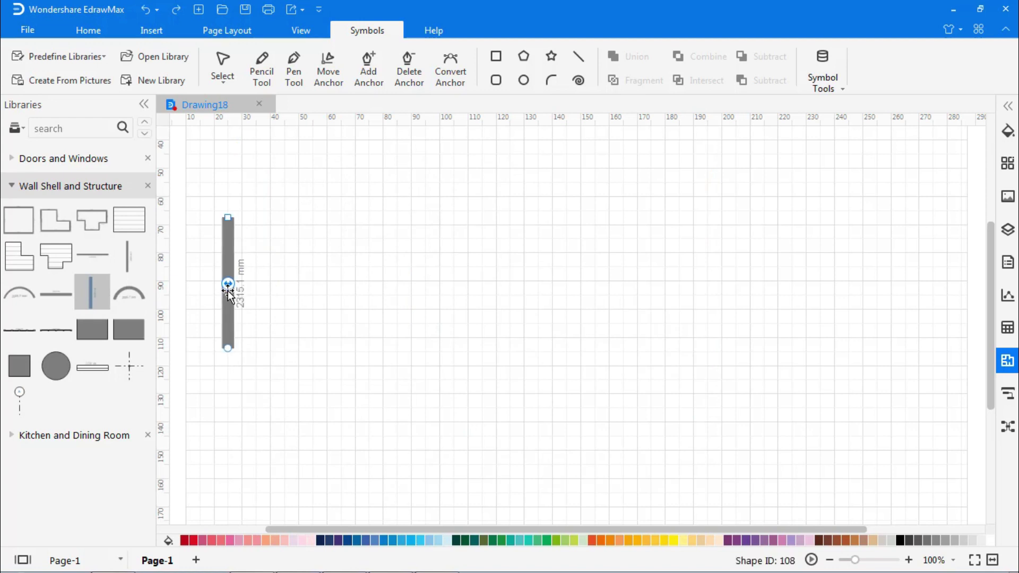
drag(227, 348, 227, 370)
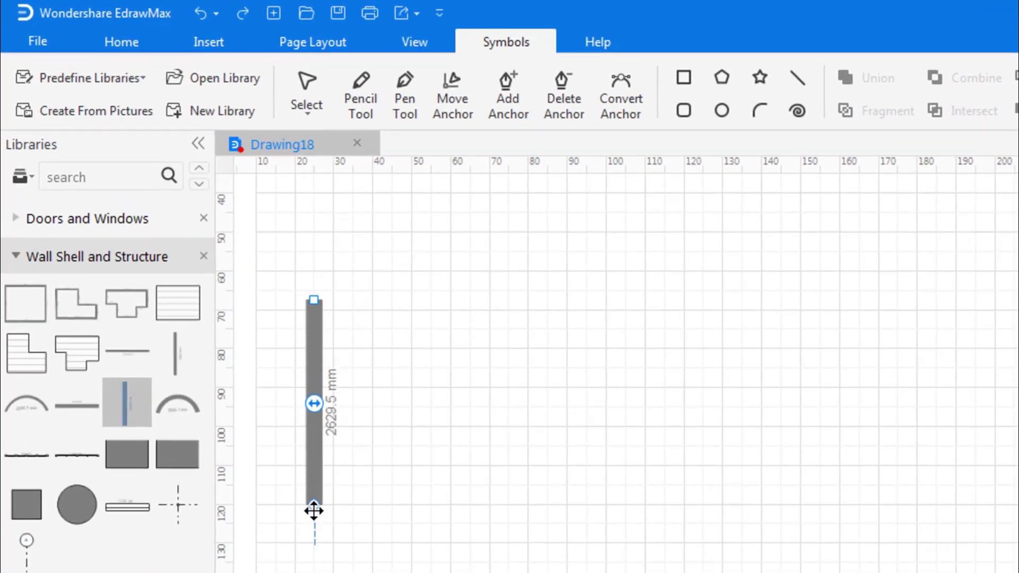
mouse_move(314, 510)
mouse_down()
mouse_move(315, 555)
mouse_move(315, 491)
mouse_up()
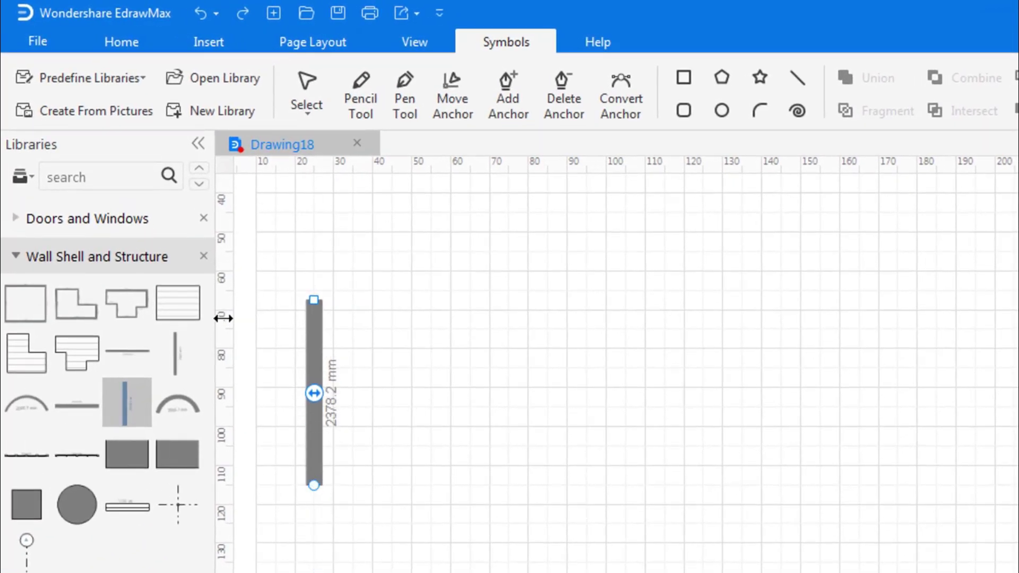
drag(98, 416, 441, 317)
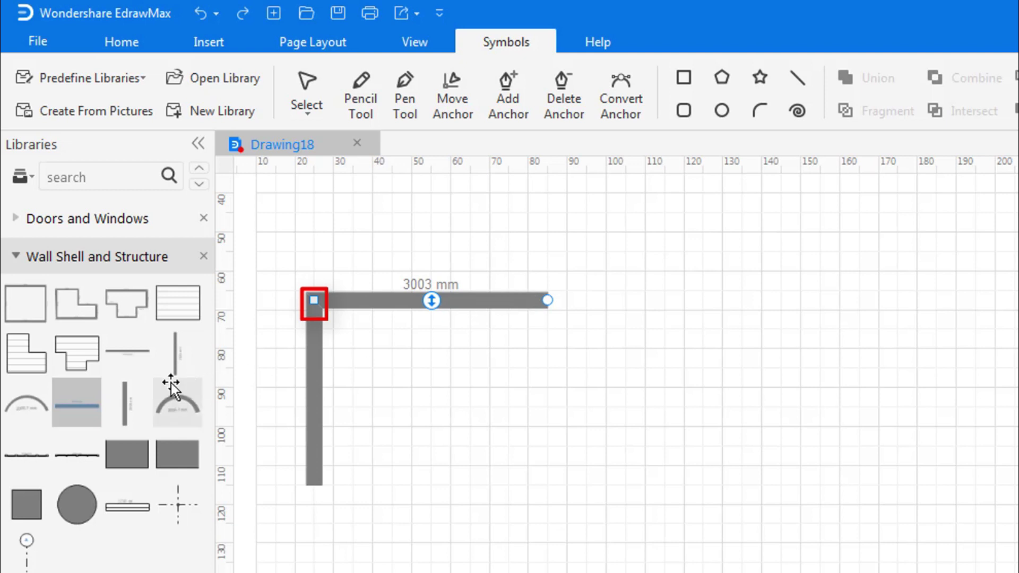
Step: Continue the outer wall upward from the horizontal wall's free end, across the top of the plan, and down with a short wall
drag(128, 402, 573, 260)
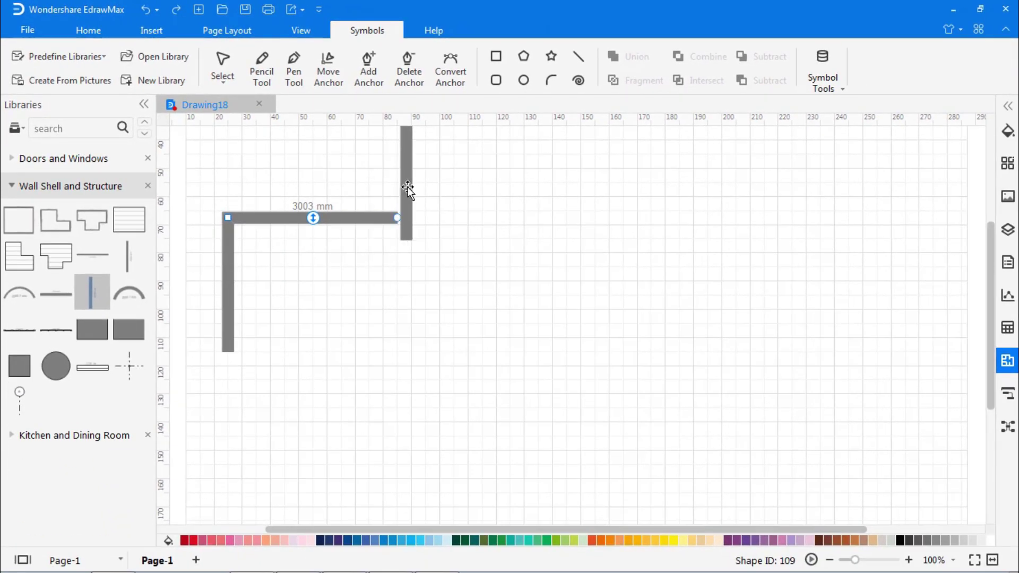
drag(408, 187, 399, 166)
scroll(426, 272, up, 3)
drag(56, 294, 482, 197)
drag(609, 196, 611, 279)
Step: Add a horizontal wall about 5993 mm long from the short wall, and a vertical wall about 6747 mm long down from its right end
drag(56, 294, 696, 259)
drag(780, 250, 948, 251)
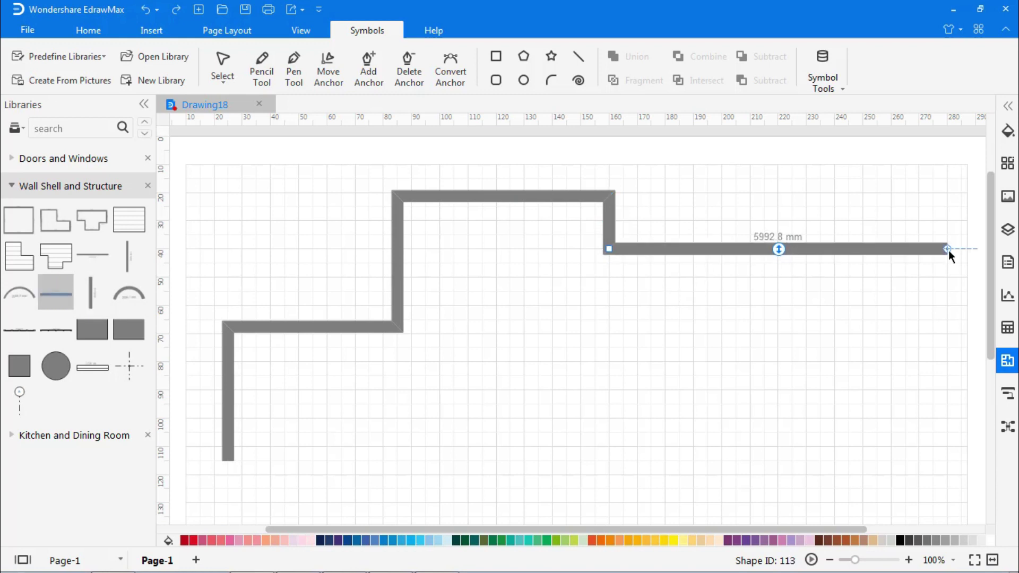
drag(92, 292, 941, 330)
scroll(942, 324, down, 3)
drag(947, 272, 950, 526)
Step: Attach a short horizontal wall to the lower end of the left outer wall and run a vertical wall down from it
drag(63, 295, 327, 312)
drag(397, 292, 270, 292)
drag(91, 293, 271, 358)
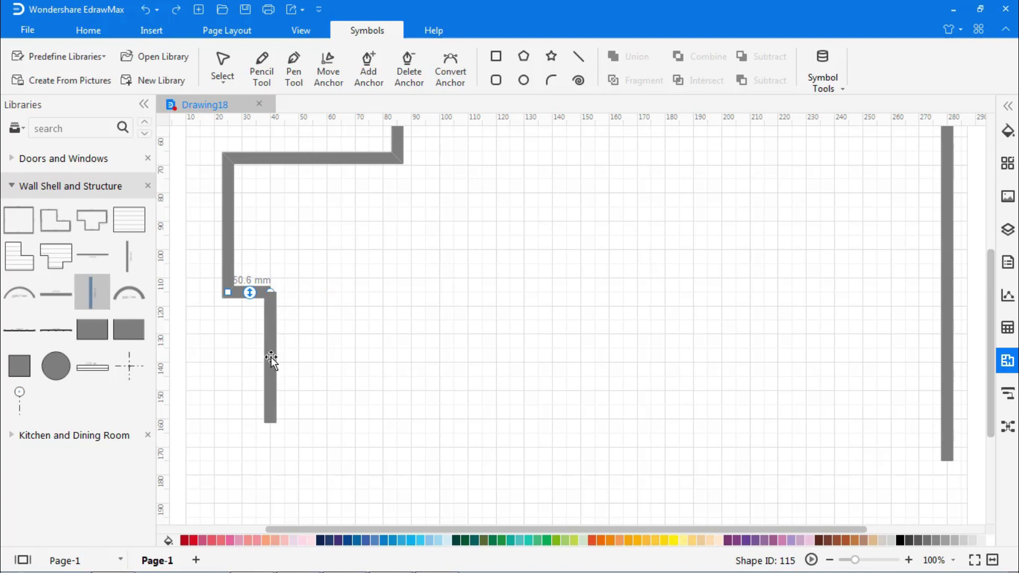
drag(268, 499, 269, 503)
Step: Close the outer shell with a bottom wall running right, and extend the right outer wall down to meet it
drag(56, 295, 364, 514)
drag(439, 503, 947, 502)
click(947, 441)
scroll(940, 500, down, 1)
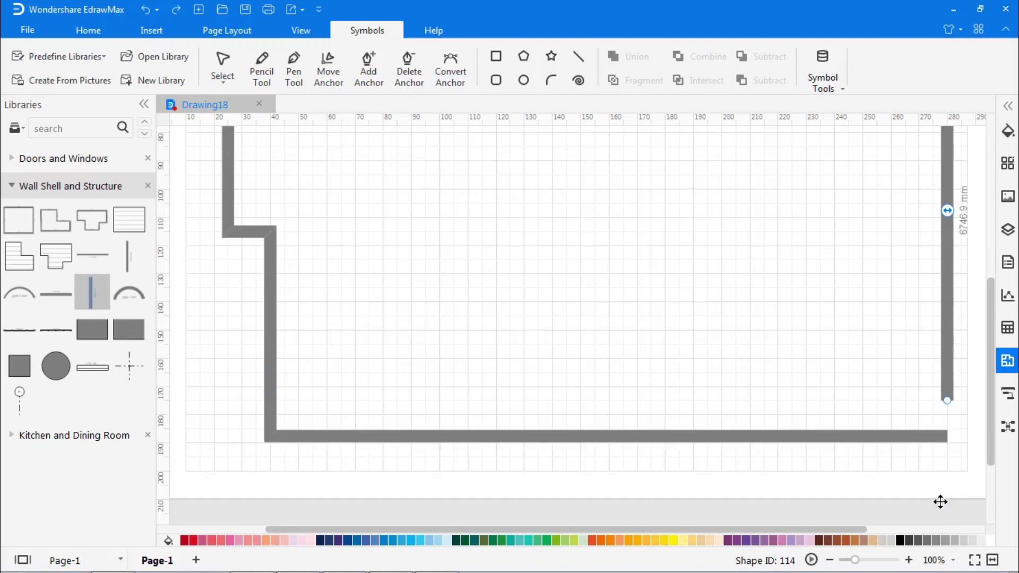
drag(948, 401, 947, 442)
Step: Enclose the two left rooms with an interior horizontal wall, a vertical wall down to the bottom wall, and one below the step corner
scroll(803, 414, up, 2)
drag(56, 294, 345, 374)
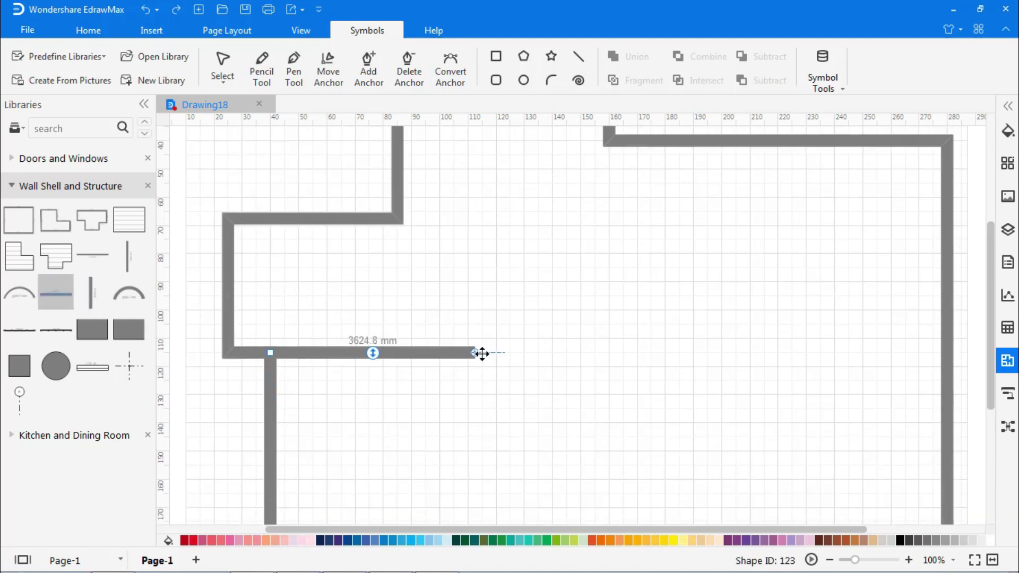
drag(482, 354, 469, 353)
drag(92, 293, 460, 427)
scroll(463, 428, down, 1)
drag(468, 423, 469, 496)
scroll(560, 444, up, 2)
drag(91, 293, 409, 371)
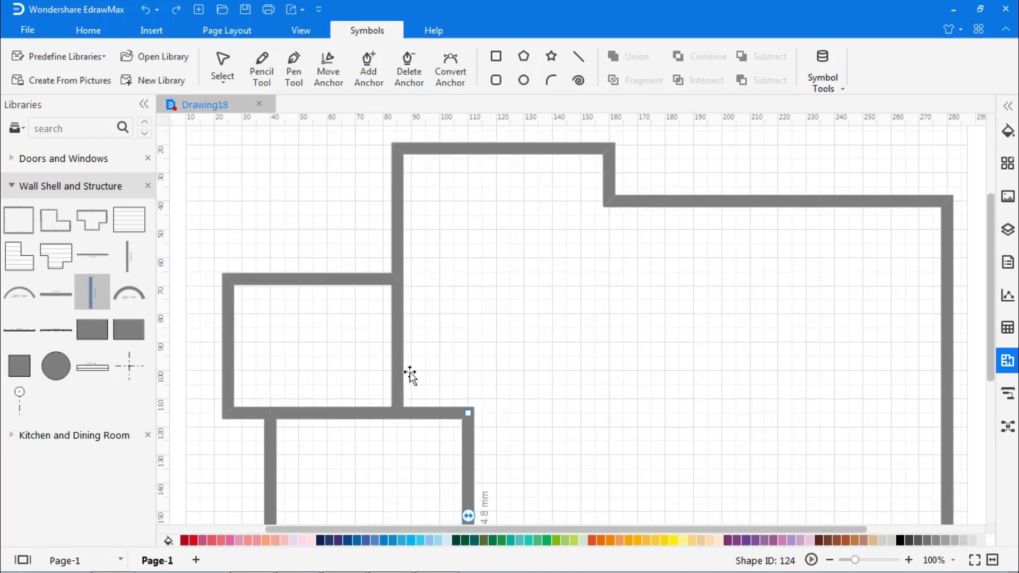
Step: Enclose the upper-right room with a vertical wall about 2315 mm long and a horizontal wall about 5993 mm long
drag(112, 295, 618, 335)
drag(56, 293, 692, 353)
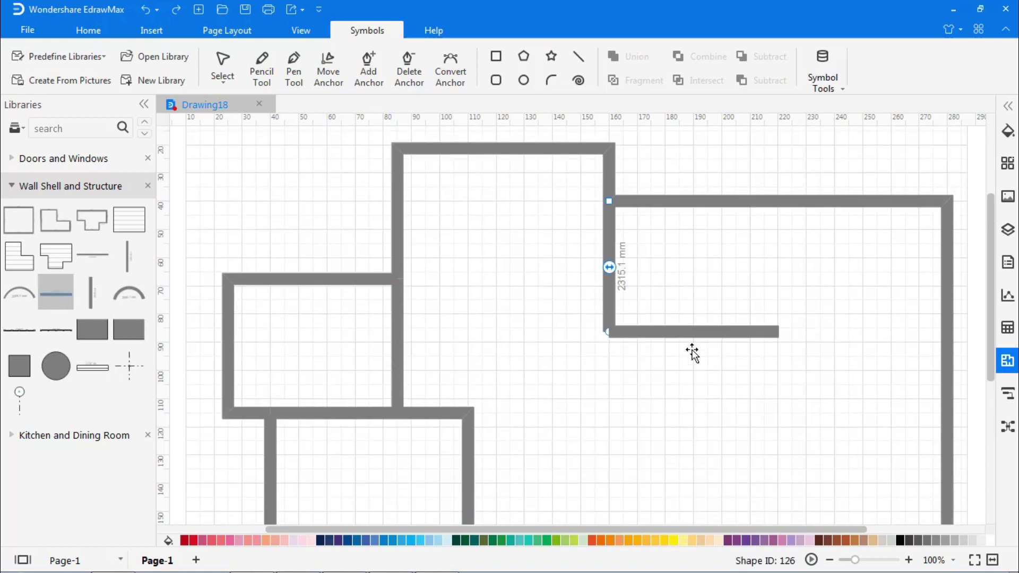
drag(778, 331, 948, 332)
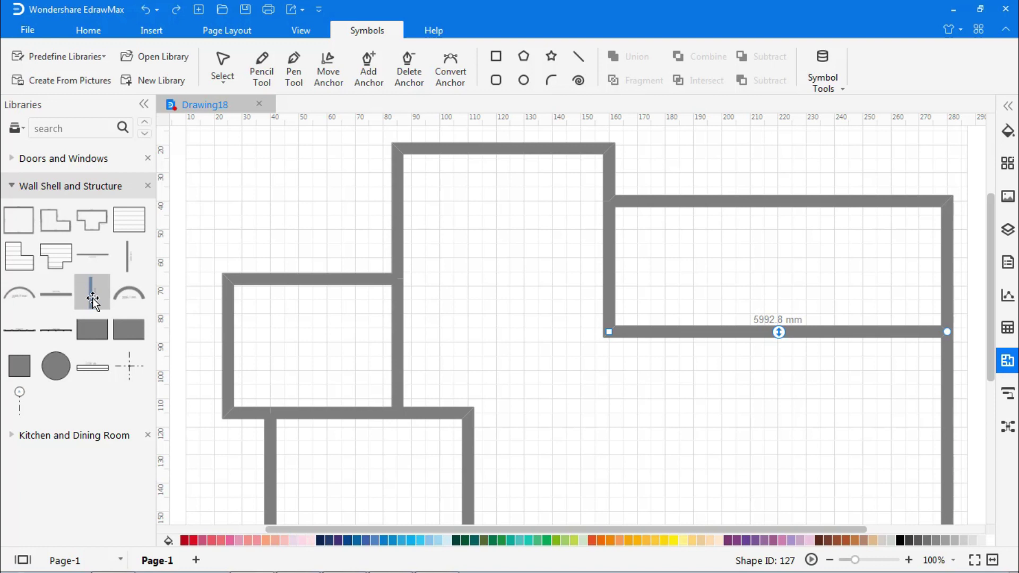
Step: Enclose the lower-right room with a horizontal wall about 5993 mm long and a vertical wall about 3655 mm long reaching the bottom wall
drag(55, 294, 862, 415)
drag(779, 413, 608, 410)
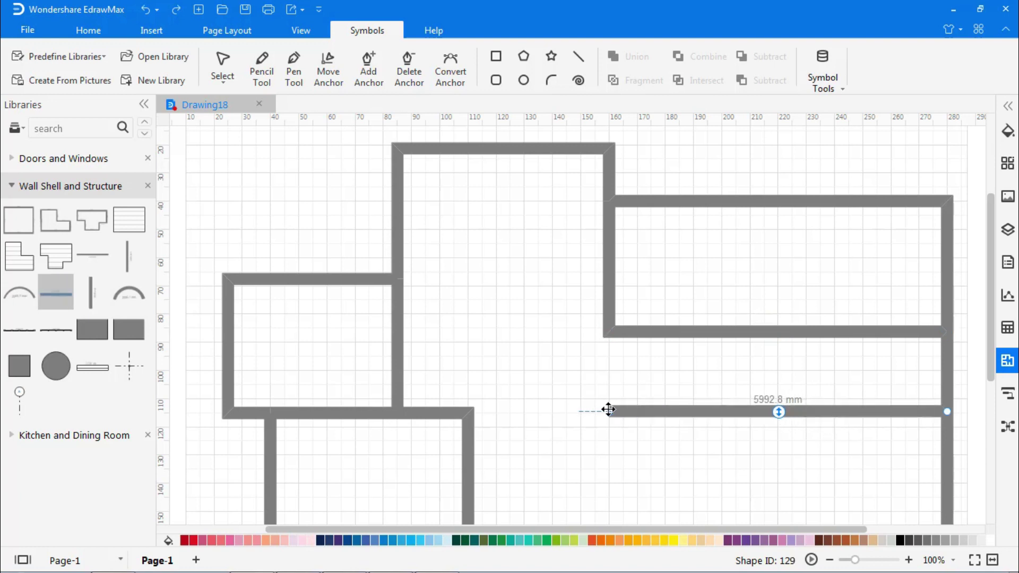
drag(92, 294, 604, 498)
scroll(605, 494, down, 3)
drag(608, 431, 609, 466)
Step: Divide the lower-right room with a thin vertical partition and add a short thin partition below the topmost wall
scroll(655, 445, up, 3)
scroll(654, 446, down, 2)
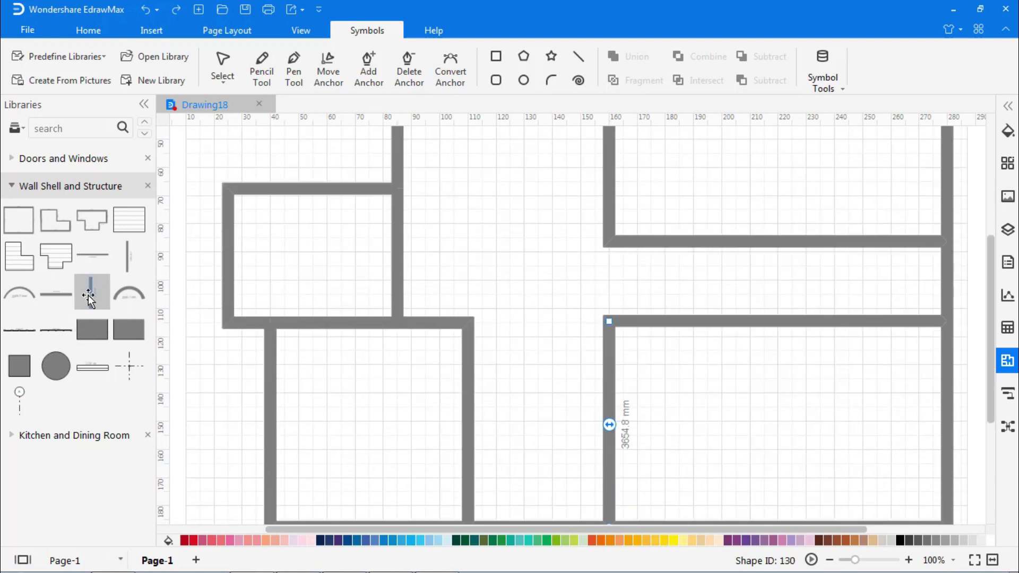
drag(128, 260, 761, 395)
scroll(761, 392, down, 1)
scroll(728, 485, up, 3)
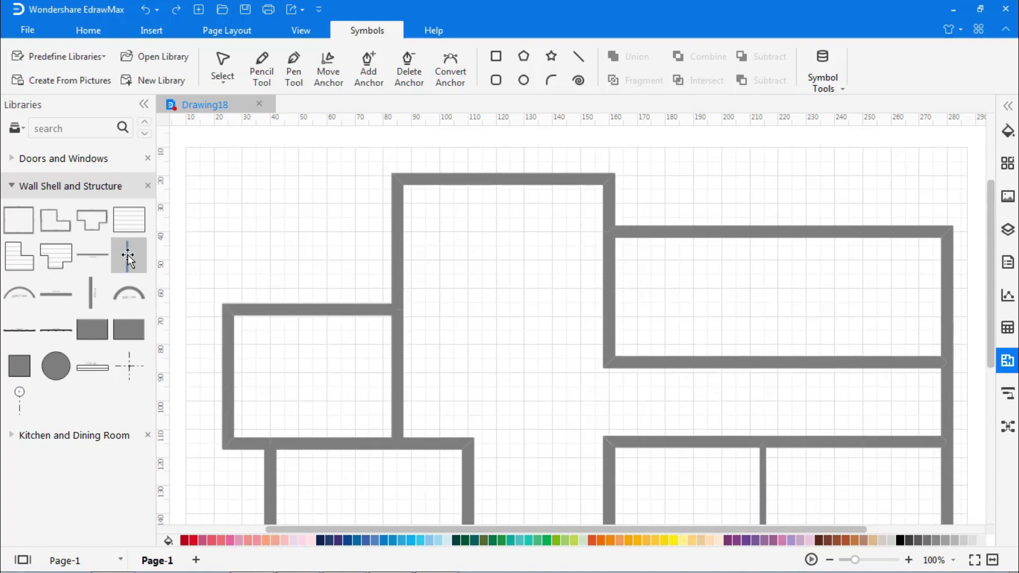
drag(519, 257, 522, 262)
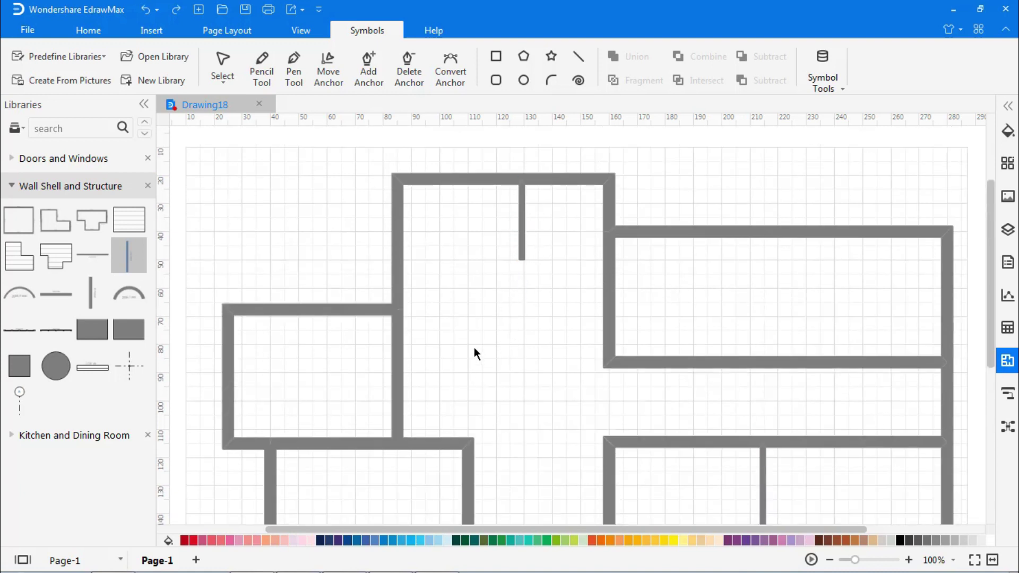
Step: Place a single door about 843 mm wide from the Doors and Windows library in the topmost wall, swinging inward
click(18, 186)
click(19, 158)
drag(92, 264, 581, 183)
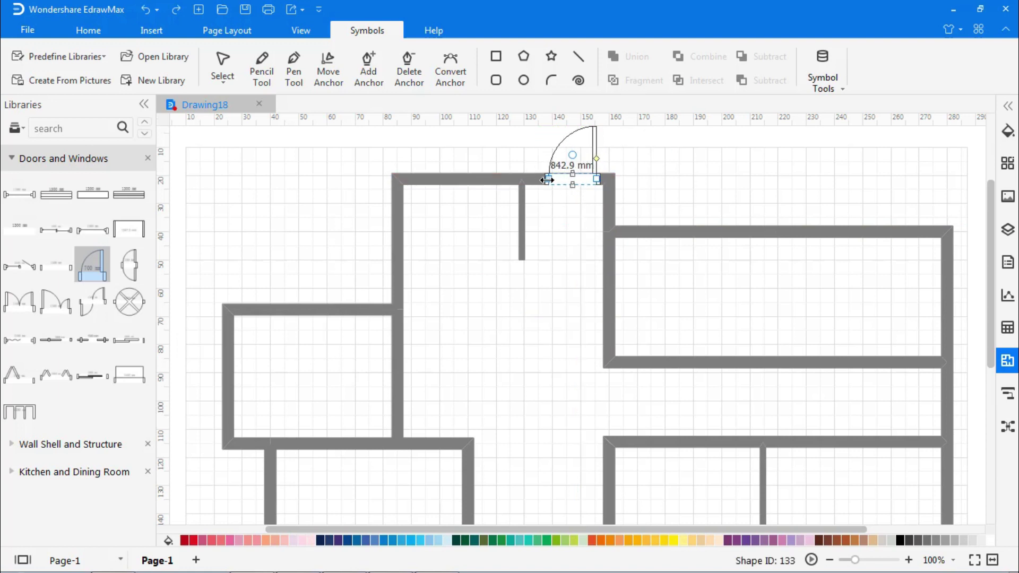
scroll(590, 175, up, 2)
drag(596, 218, 579, 247)
Step: Place a door about 622 mm wide in the upper-left room's right wall and an inward-swinging door in the lower-left room's upper wall
scroll(540, 333, down, 2)
drag(91, 264, 398, 321)
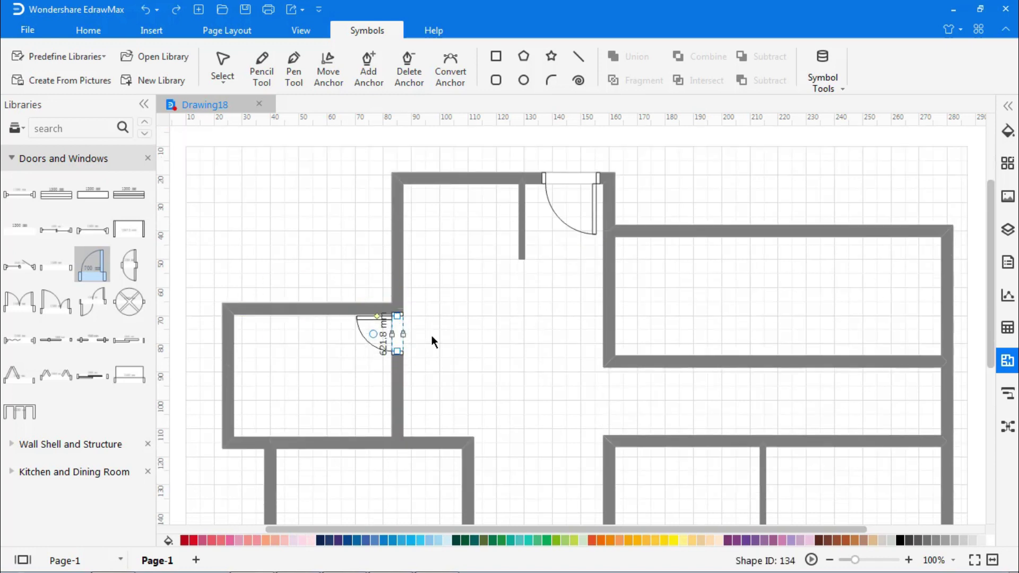
scroll(434, 342, down, 2)
drag(92, 265, 432, 381)
drag(453, 362, 452, 401)
Step: Paste two door copies and position one in the upper wall of each lower-right room
key(ctrl+v)
drag(822, 429, 652, 407)
key(ctrl+v)
drag(835, 445, 790, 413)
Step: Divide the upper-right room in two with a thin vertical partition from the Wall Shell and Structure library
click(15, 158)
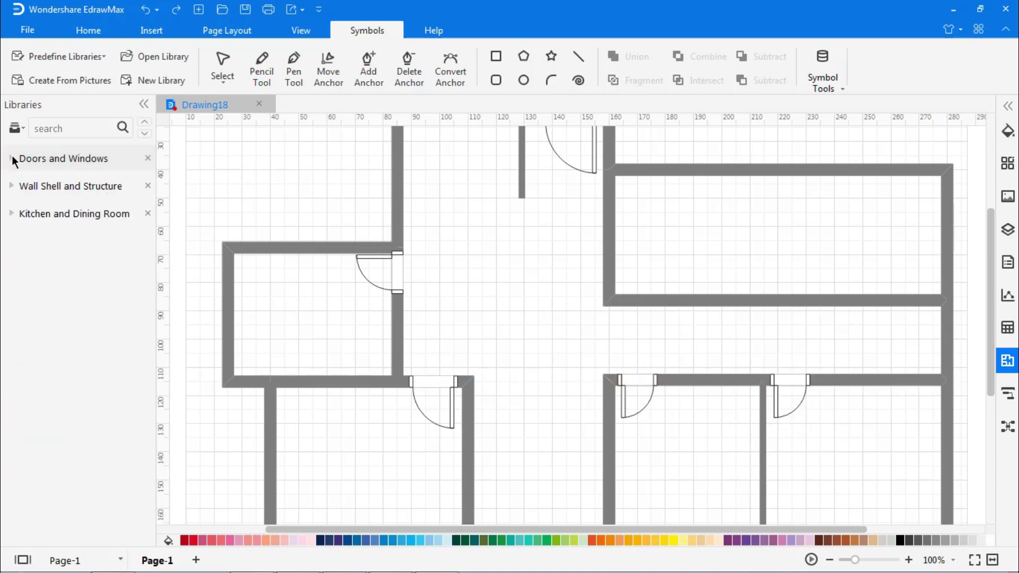
click(16, 182)
drag(128, 257, 794, 254)
Step: Place a door in the lower wall of each upper-right room, the right one about 635 mm wide
click(15, 159)
drag(92, 264, 826, 295)
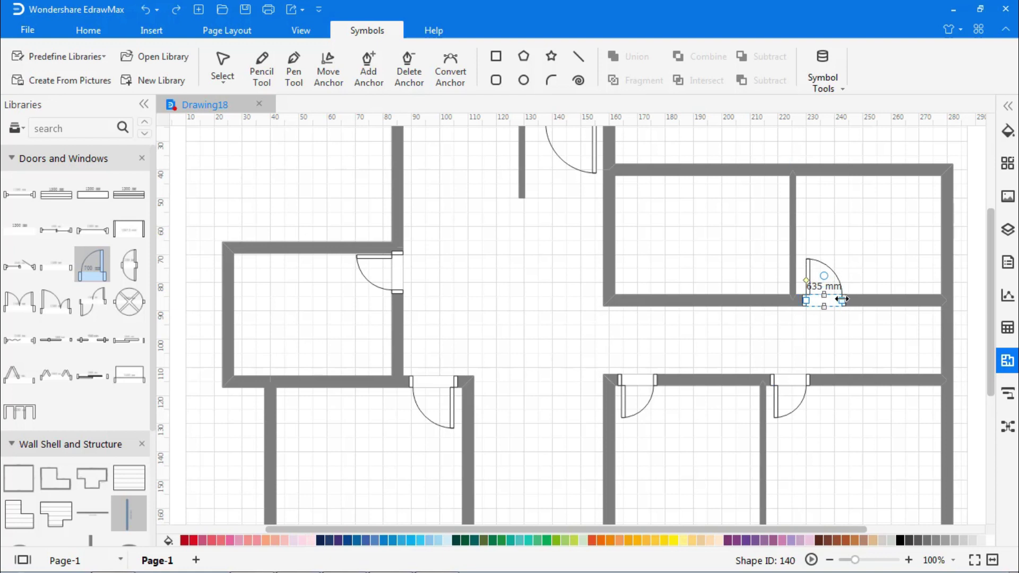
drag(759, 299, 640, 297)
click(632, 334)
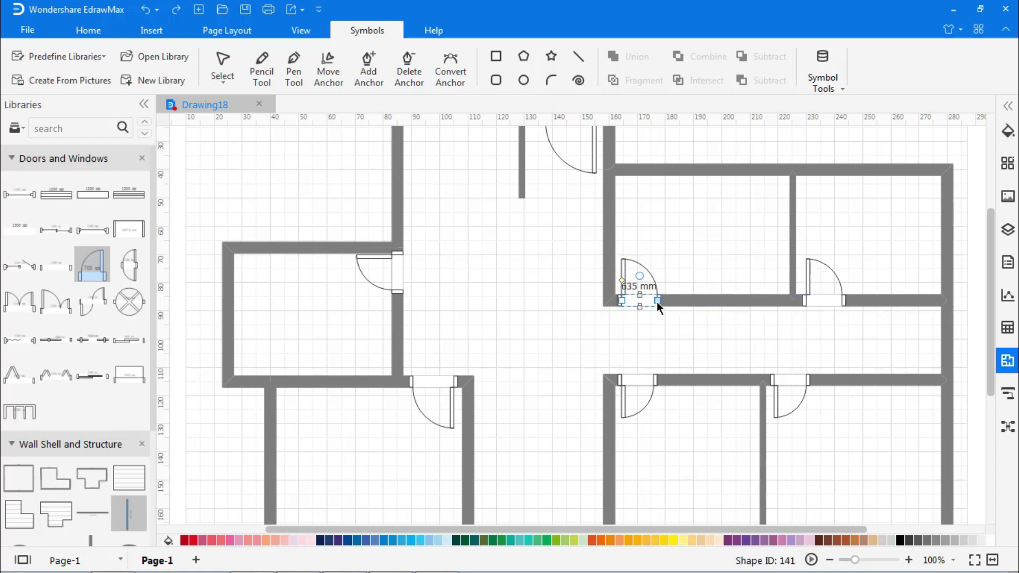
Step: Place a wall opening about 1125 mm wide in the wall between the entrance area and the left of the two upper-right rooms
scroll(656, 314, up, 3)
click(15, 159)
click(15, 160)
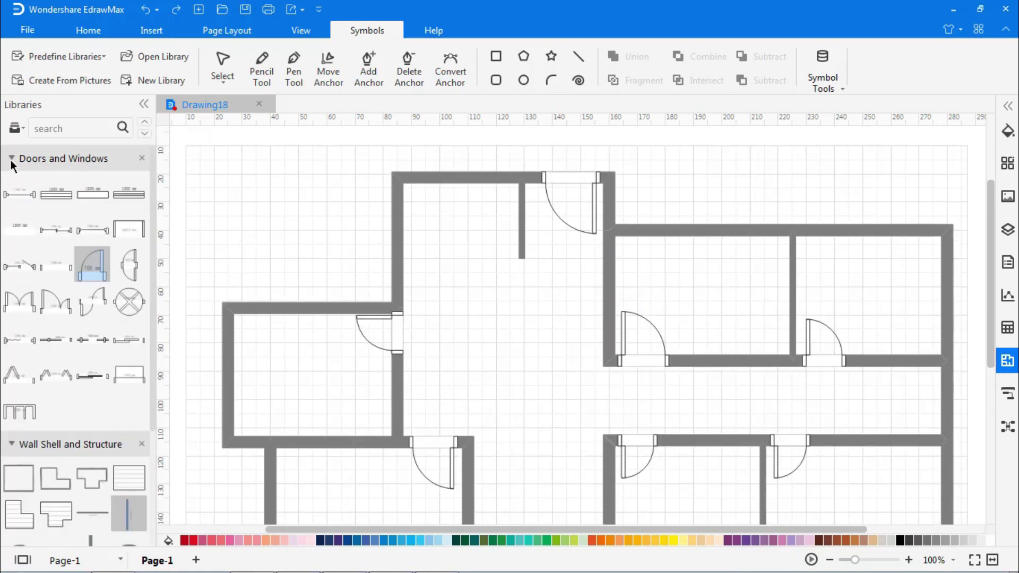
drag(57, 261, 618, 268)
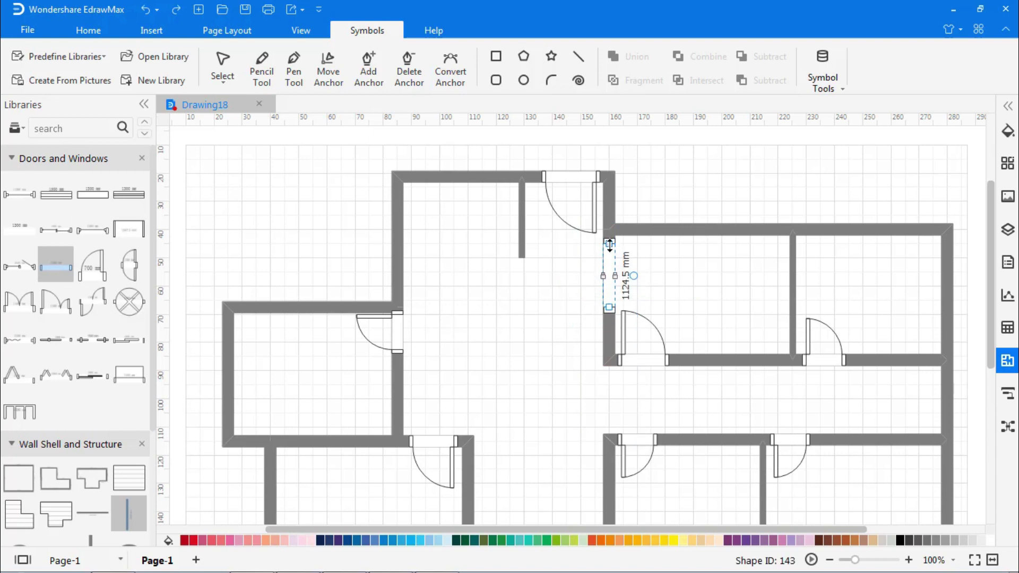
Step: Place a window in the upper wall of the kitchen and a two-burner stove from the Kitchen and Dining Room library against its right partition
drag(55, 194, 658, 228)
click(635, 275)
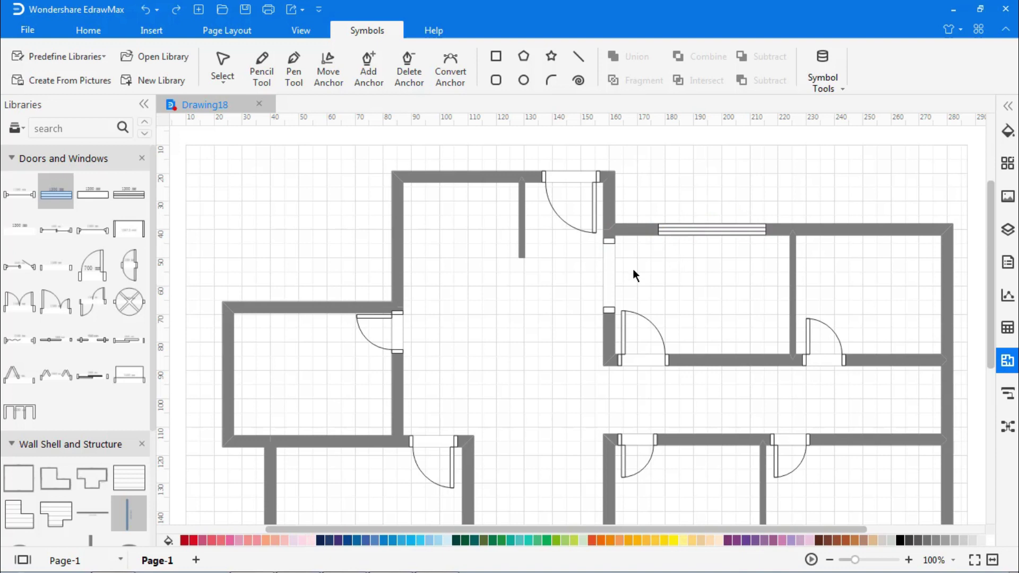
click(13, 157)
click(101, 212)
drag(92, 347, 771, 273)
key(Right)
key(Right)
key(Right)
key(Right)
key(Right)
key(Right)
drag(771, 324, 773, 317)
click(773, 320)
Step: Place the square water heater symbol with the drop mark, about 529 mm square, in the kitchen corner above the stove
scroll(105, 470, down, 10)
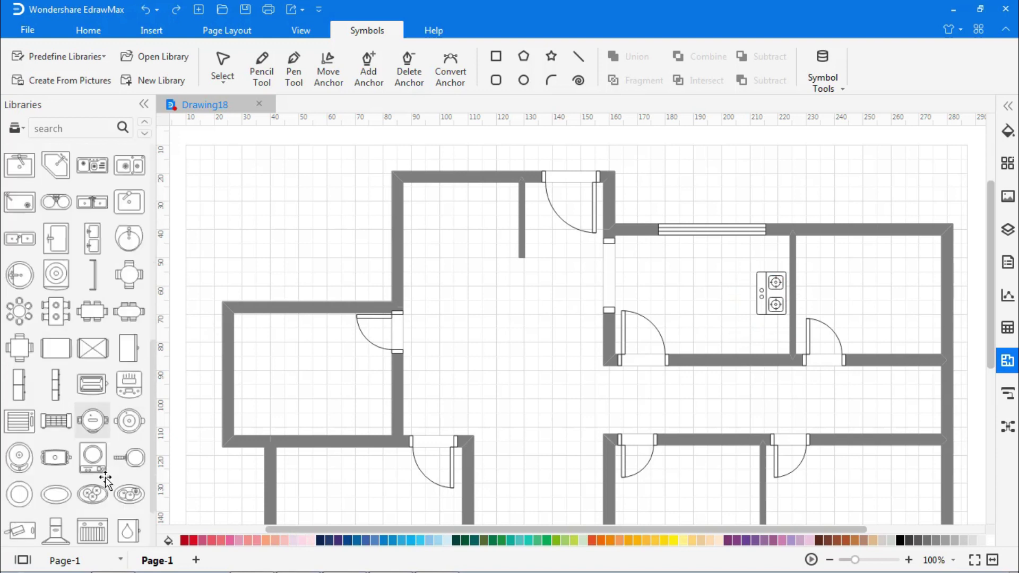
drag(764, 253, 782, 255)
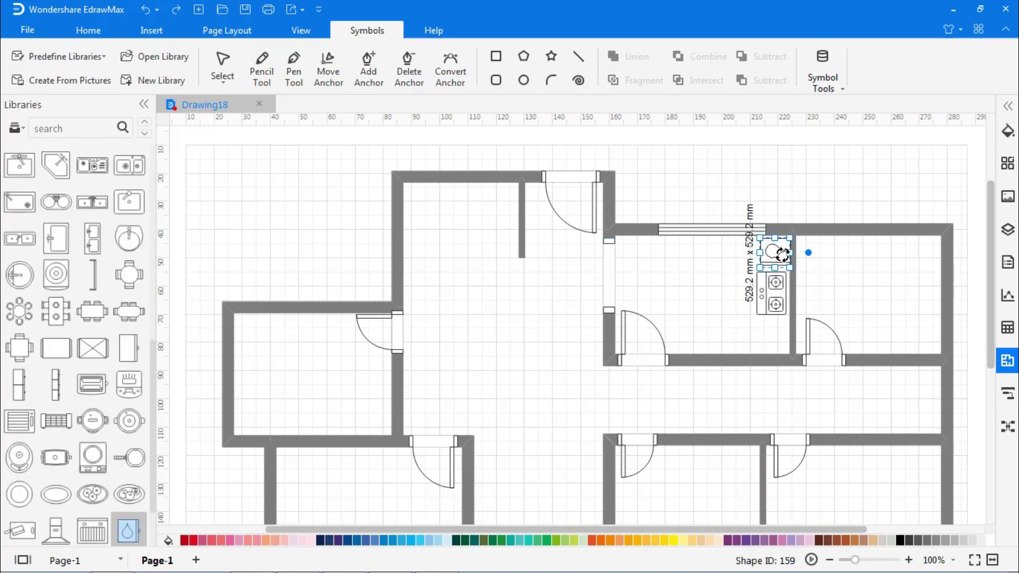
click(829, 260)
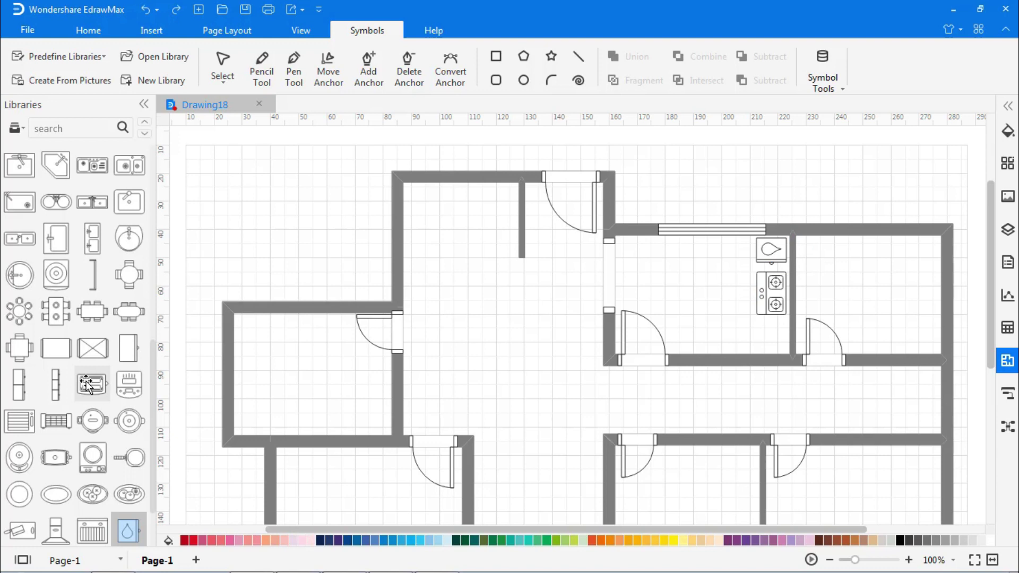
Step: Place a three-section cabinet about 1561 mm long and 344 mm deep, rotated to lie along the kitchen's lower wall
drag(57, 384, 695, 312)
drag(694, 253, 706, 341)
drag(752, 342, 761, 343)
click(742, 325)
click(732, 342)
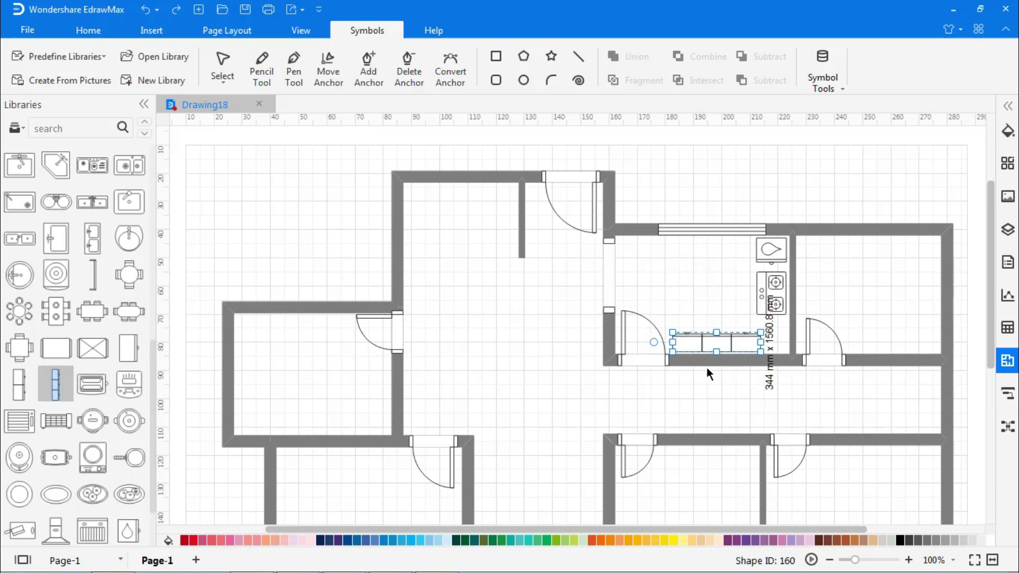
Step: Place a double-bowl sink, rotated to lie along the upper wall, in the kitchen's upper-left corner and collapse the open symbol library
drag(92, 240, 644, 270)
drag(643, 217, 656, 264)
scroll(25, 206, up, 10)
click(9, 214)
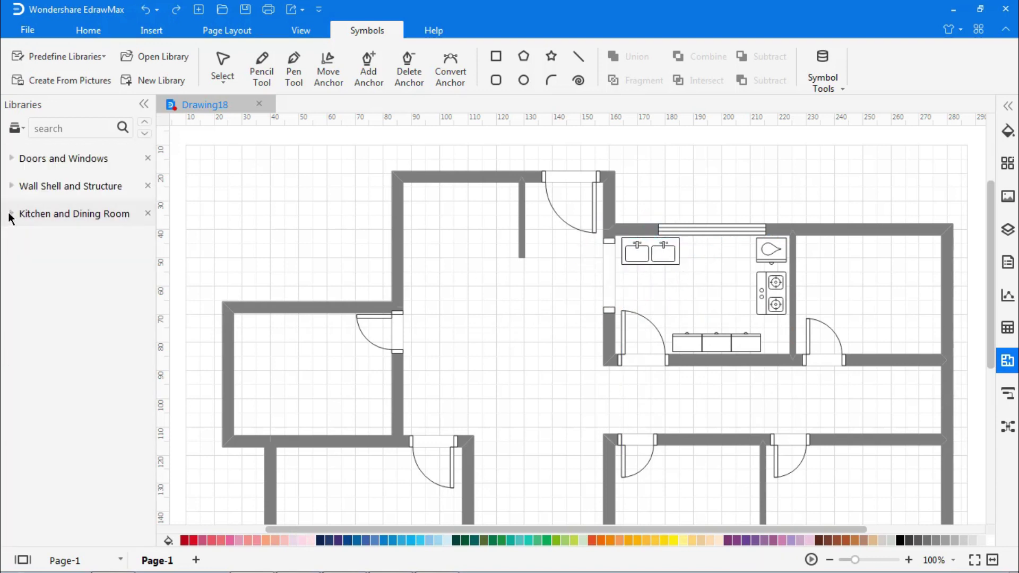
Step: Add the Floor Plan libraries Appliances, Bathroom, Bedroom, Carpet, Sofas, and Tables and Chairs
click(67, 57)
mouse_move(94, 272)
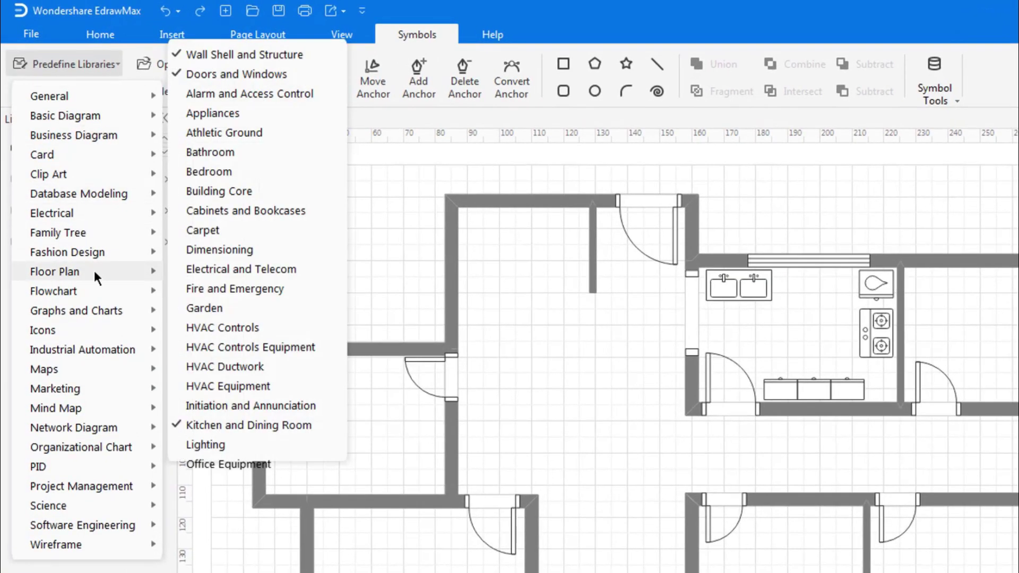
click(177, 112)
click(176, 150)
click(175, 171)
click(174, 230)
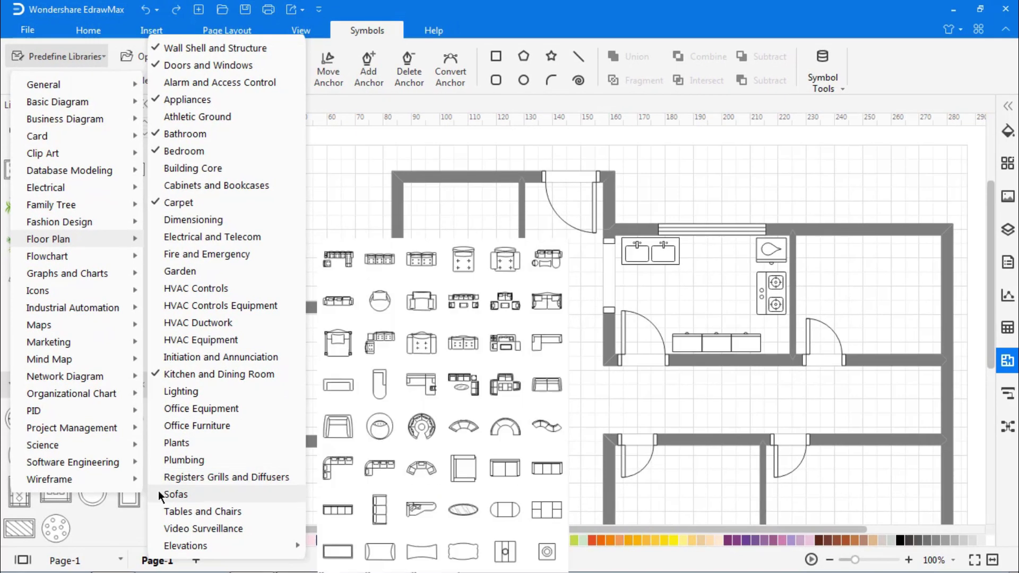
click(178, 557)
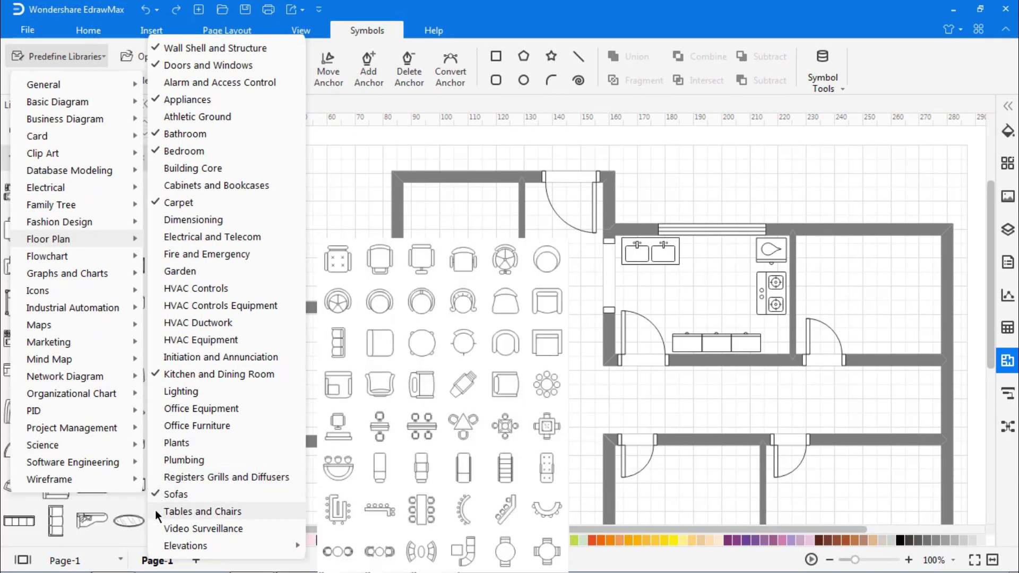
click(175, 572)
click(372, 200)
Step: Place a desk with chair about 1075 by 790 mm in the upper-right room and a 2-seat sofa just below it
scroll(32, 266, down, 7)
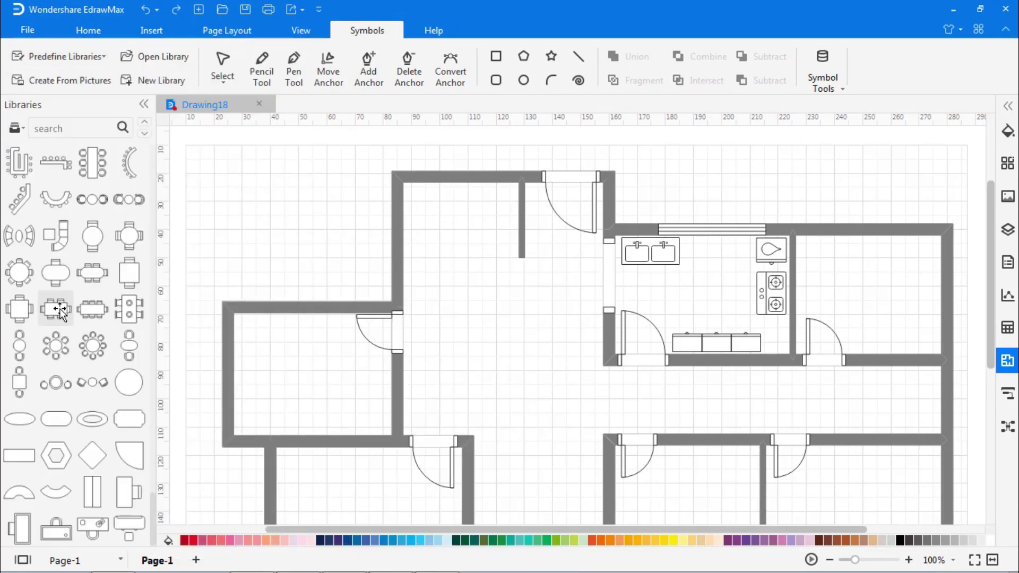
drag(38, 540, 871, 270)
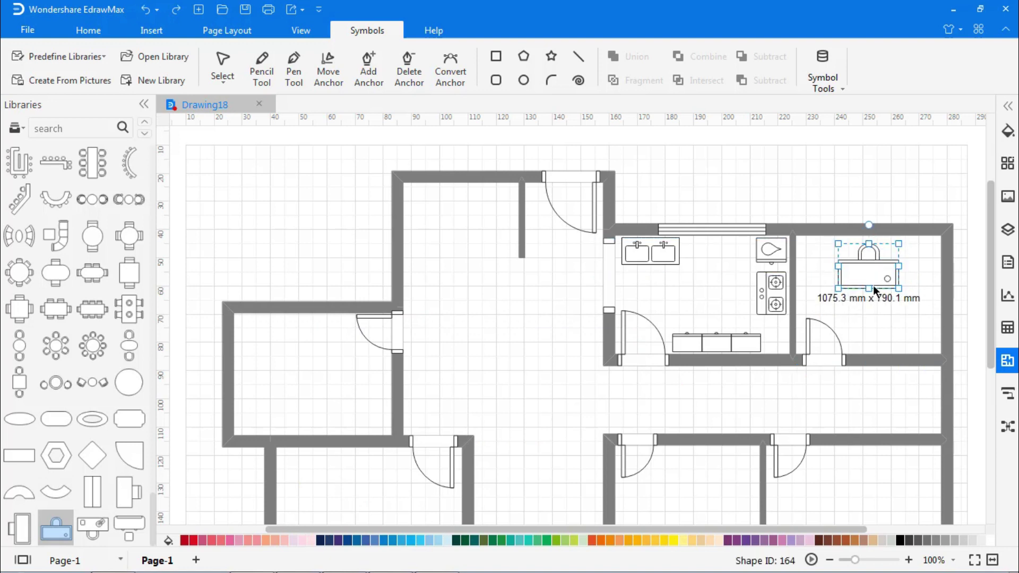
scroll(61, 406, up, 18)
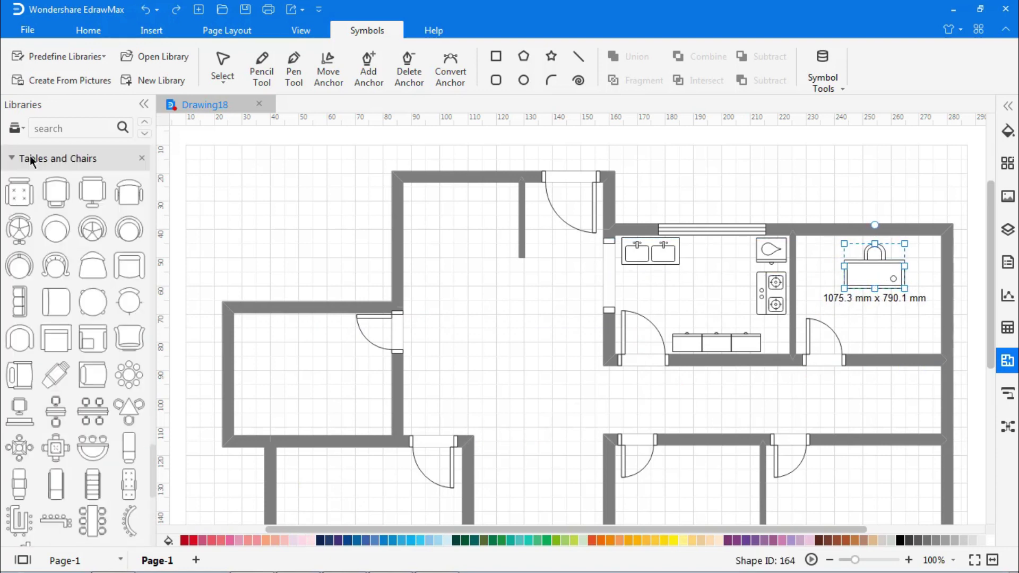
scroll(56, 387, down, 3)
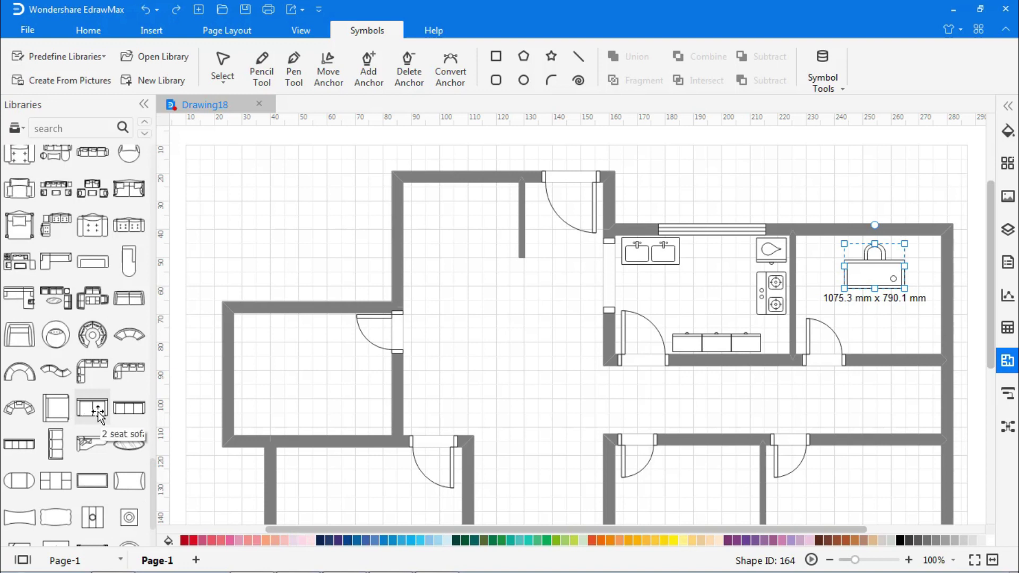
drag(92, 407, 889, 309)
click(892, 338)
Step: Place a tall cabinet from the Bedroom library, about 450 mm wide, along the study's right wall and lengthen it downward
scroll(41, 405, down, 10)
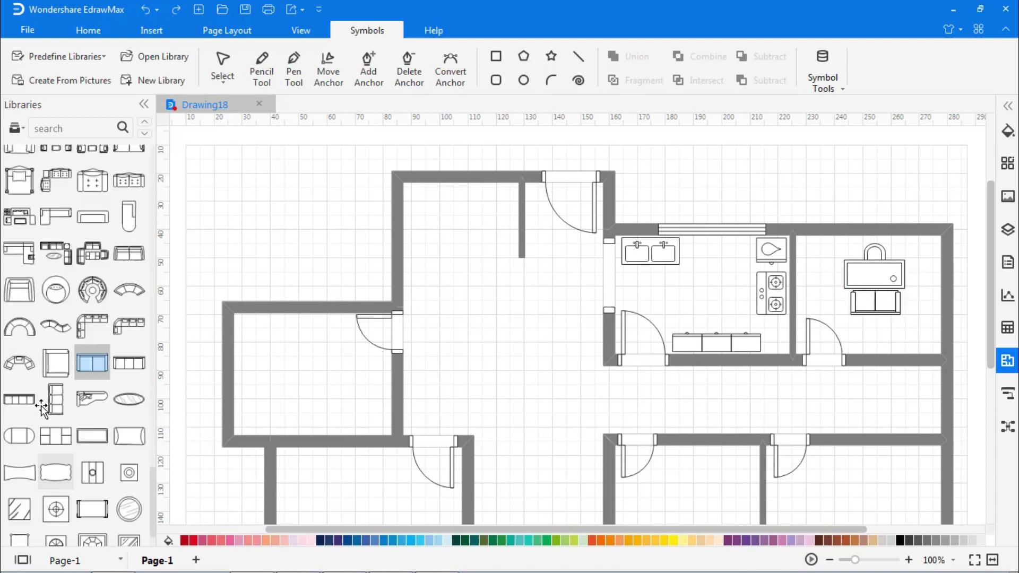
click(15, 333)
scroll(37, 335, up, 3)
scroll(59, 330, down, 3)
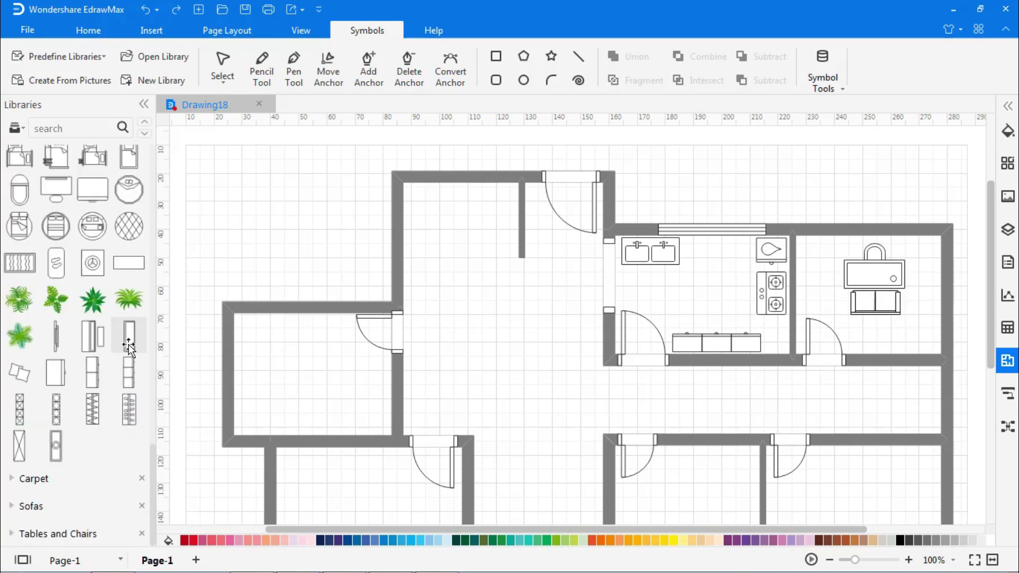
drag(130, 344, 921, 279)
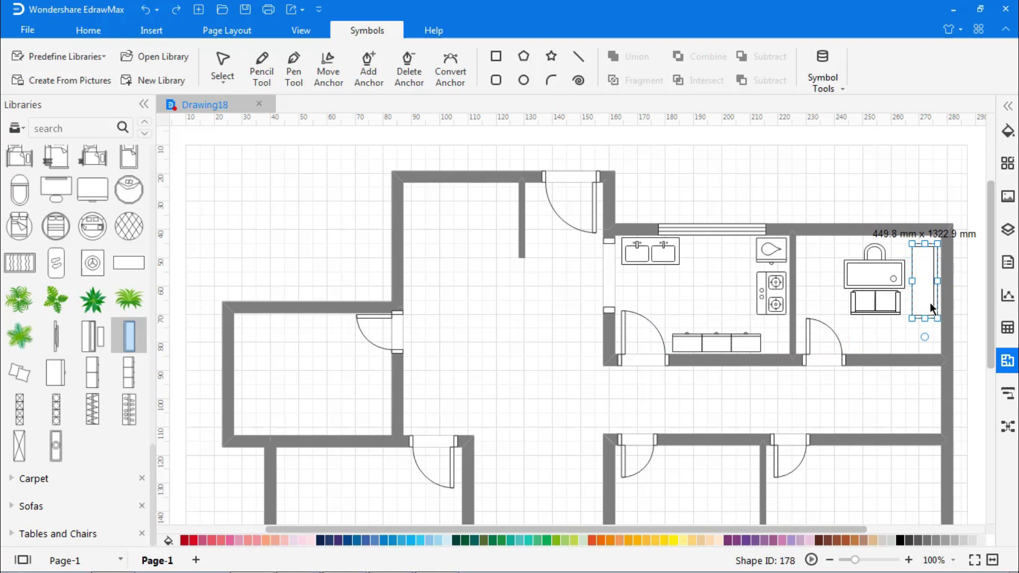
drag(925, 318, 925, 341)
click(974, 279)
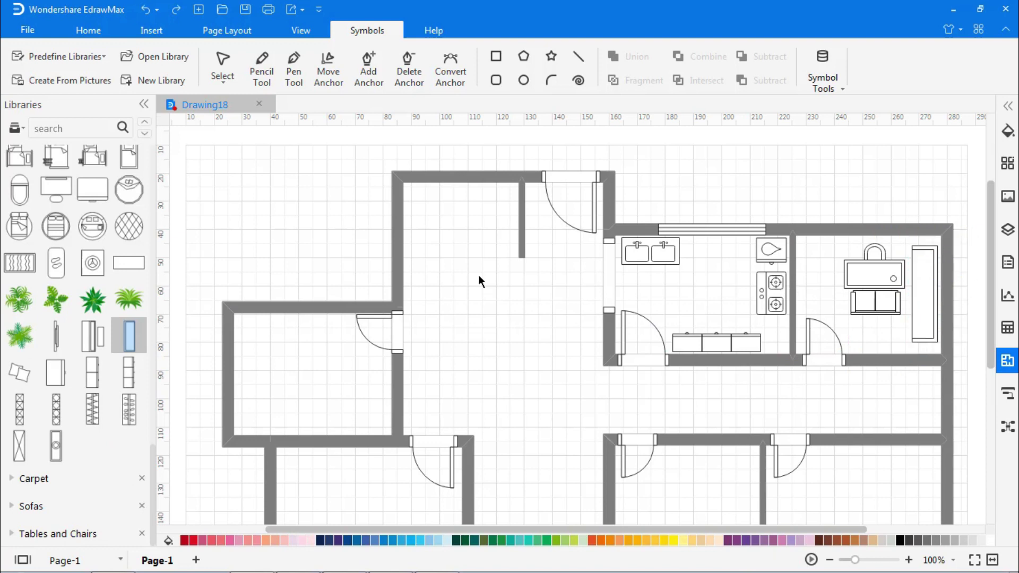
Step: Place a window in the study's upper wall and a two-pane window about 1257 mm wide in the corridor's right end wall
scroll(117, 199, up, 10)
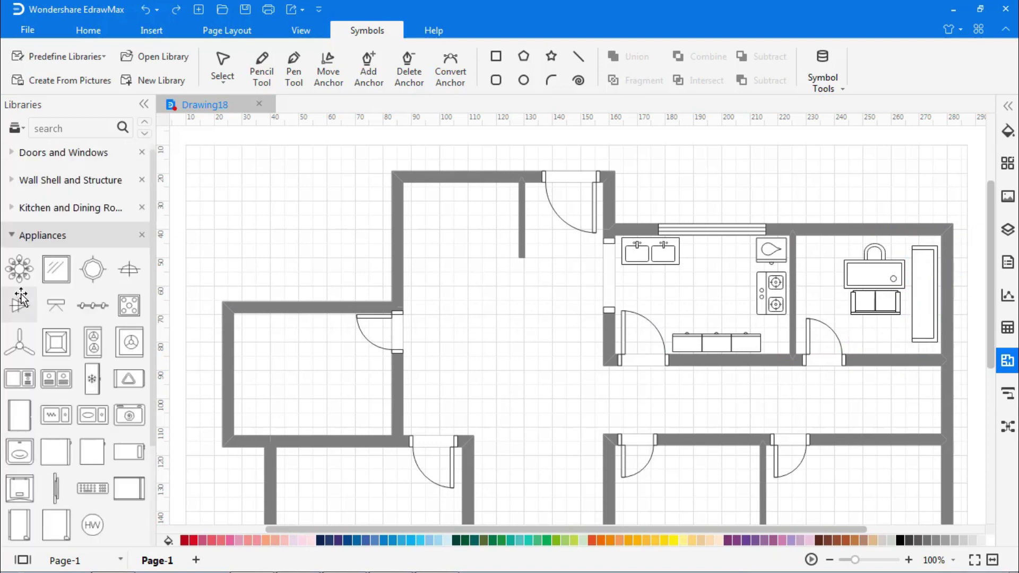
click(13, 161)
drag(56, 195, 854, 192)
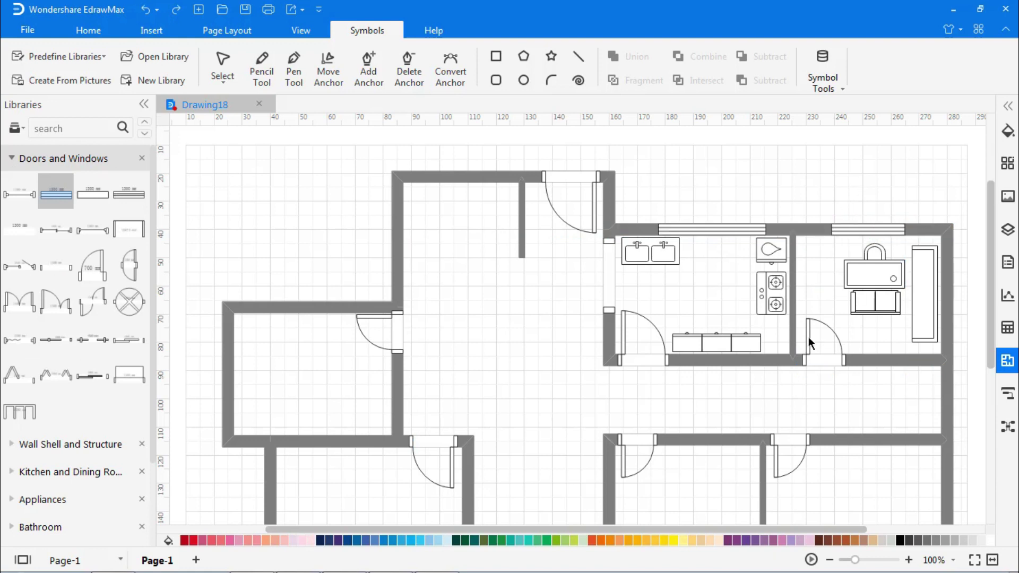
scroll(600, 339, down, 2)
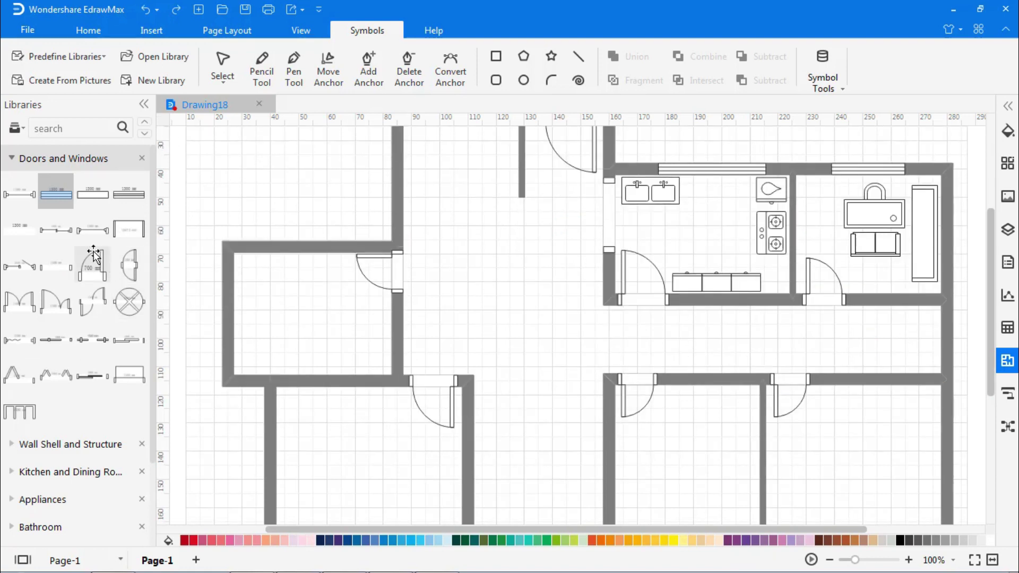
drag(56, 230, 948, 340)
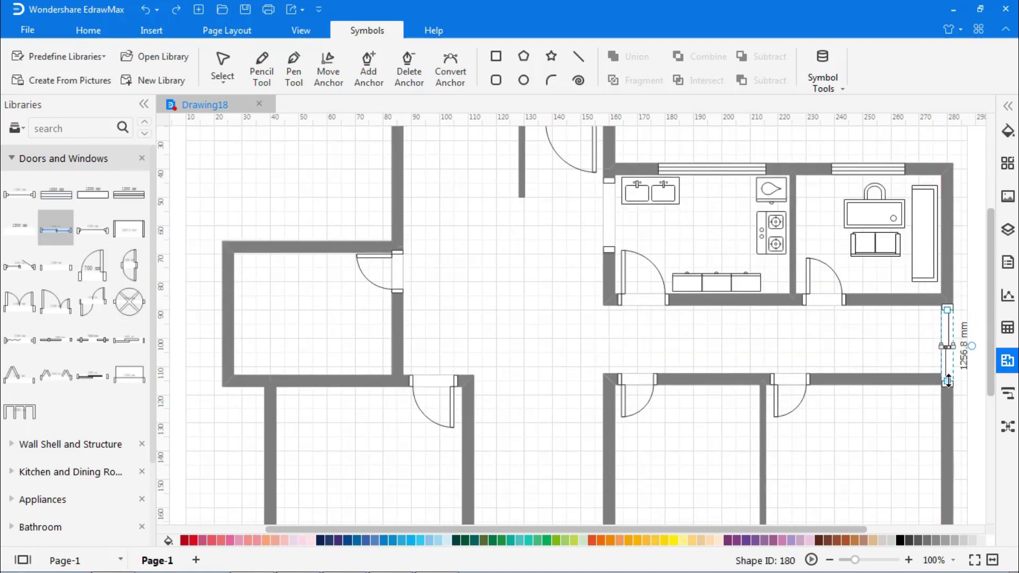
click(967, 402)
Step: Enclose a small bathroom in the upper-right corner of the rightmost lower room with thin vertical and horizontal partition walls
scroll(706, 342, down, 4)
click(70, 444)
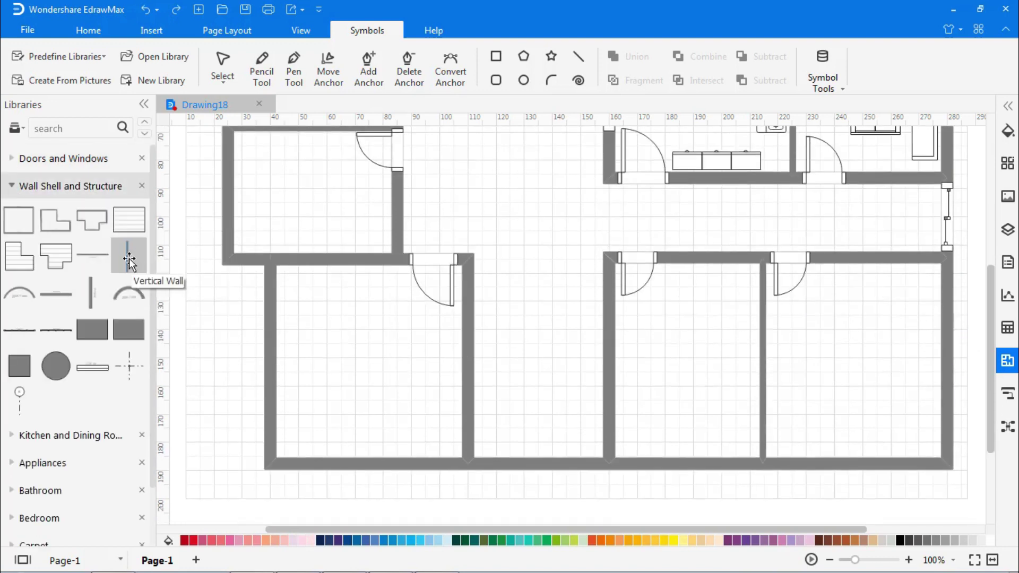
drag(130, 255, 853, 337)
drag(97, 260, 939, 333)
Step: Place a sliding door across the lower side of the small bathroom, fitted between its partition and the outer wall
click(64, 158)
drag(93, 375, 912, 330)
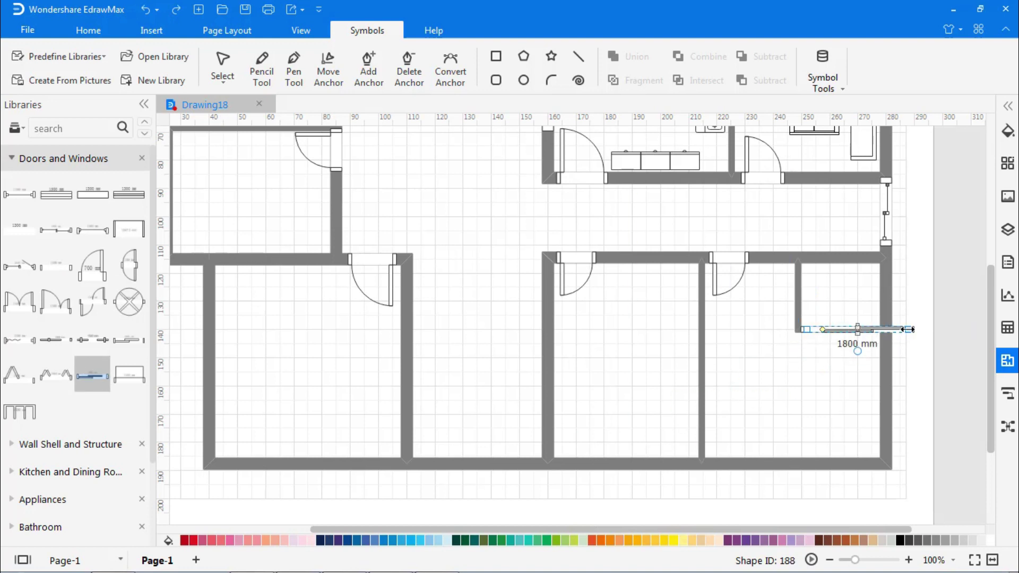
click(11, 158)
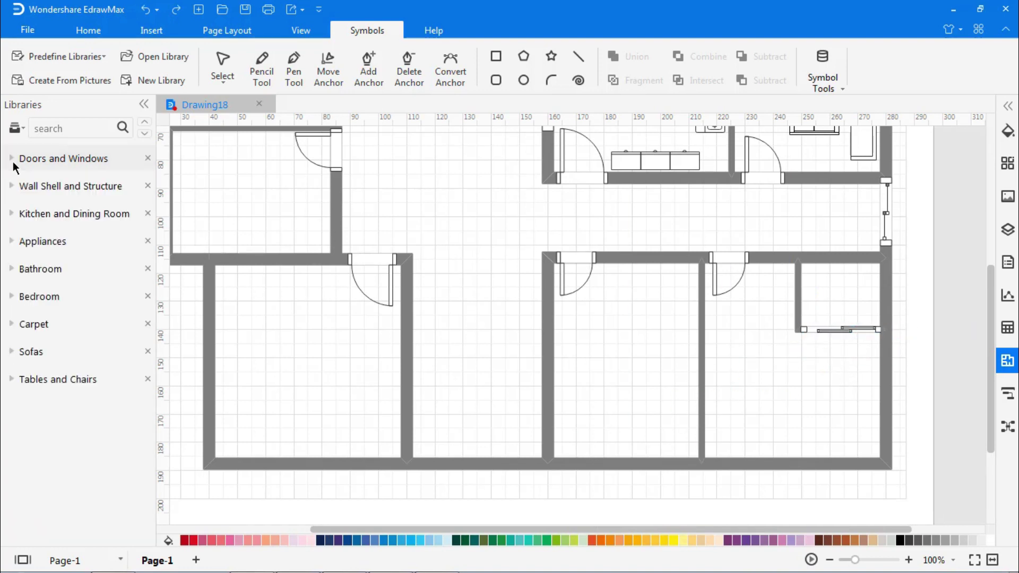
Step: Place a round washbasin at the small bathroom's left partition and a toilet against its right wall
click(12, 269)
drag(55, 339, 820, 313)
drag(816, 274, 824, 293)
drag(75, 448, 859, 291)
click(906, 285)
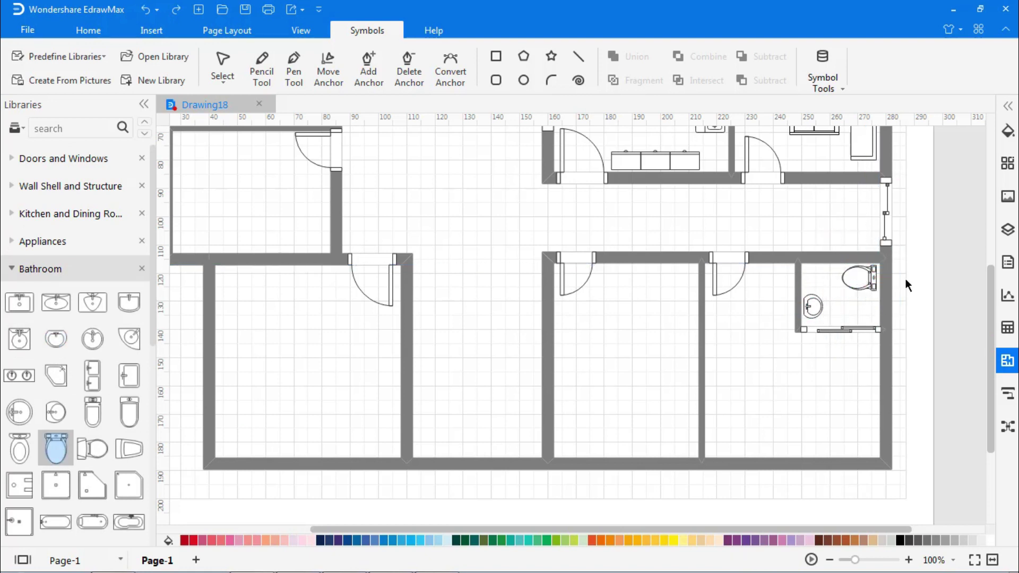
Step: Place a double bed in the rightmost lower bedroom, rotated with its pillows toward the left partition, and enlarge it
click(12, 268)
click(10, 297)
drag(70, 411, 768, 400)
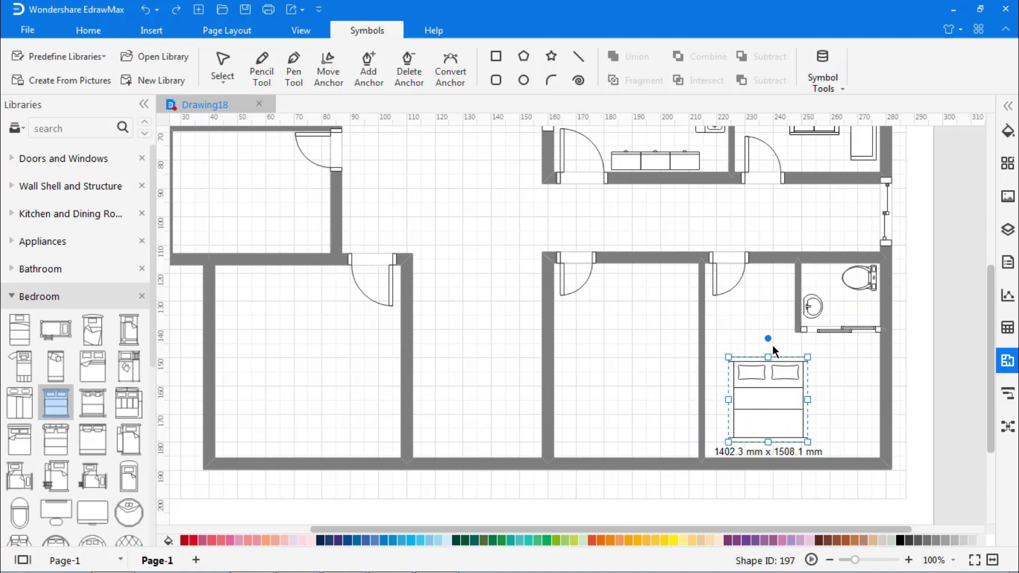
drag(769, 340, 741, 411)
drag(797, 373, 804, 363)
click(846, 378)
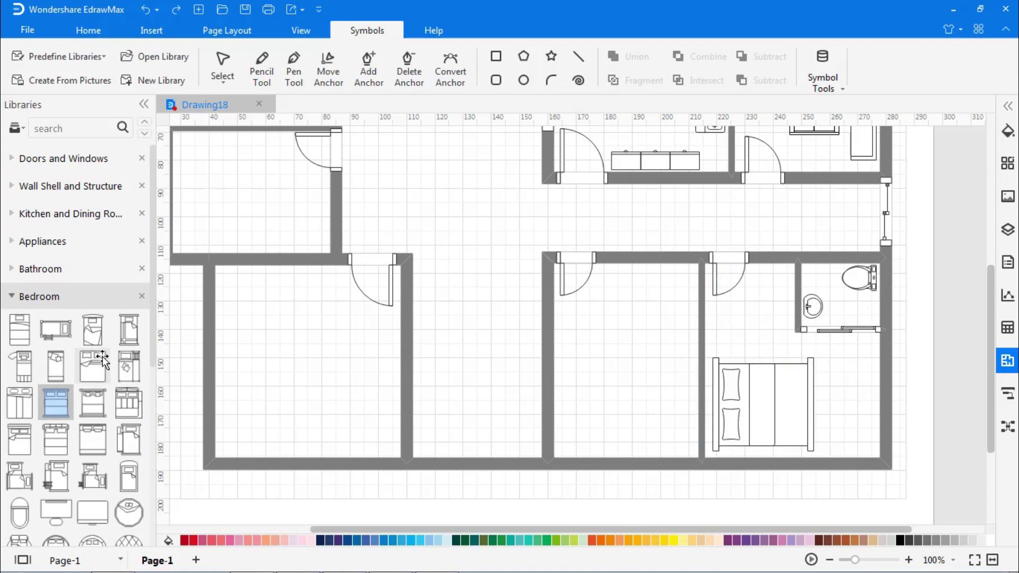
Step: Place a hanging wardrobe about 424 by 1495 mm along the right wall of the rightmost bedroom
scroll(97, 366, down, 8)
drag(92, 419, 851, 397)
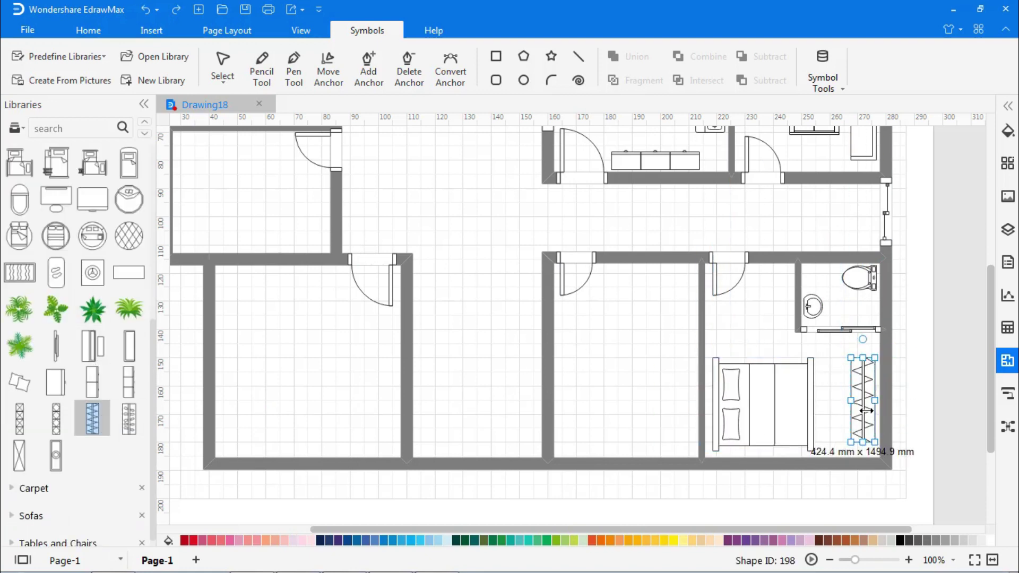
click(905, 411)
scroll(17, 271, up, 5)
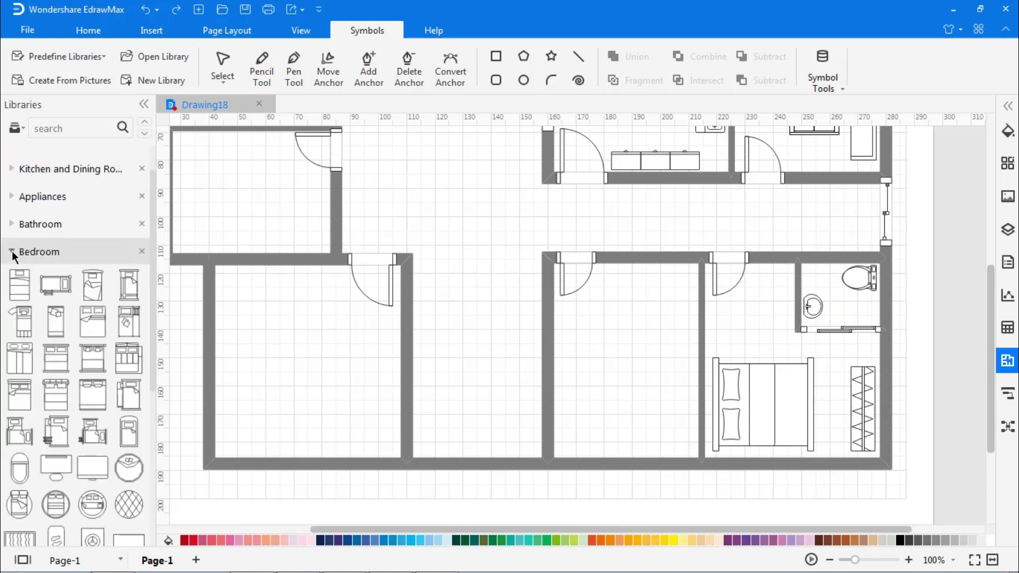
Step: Place a small desk with stool from the Tables and Chairs library against the rightmost bedroom's upper wall, between its door and the bathroom
click(13, 252)
click(12, 379)
scroll(74, 414, down, 8)
drag(129, 526, 769, 287)
drag(733, 264, 752, 279)
mouse_move(776, 297)
mouse_down()
mouse_move(768, 283)
mouse_move(771, 295)
mouse_up()
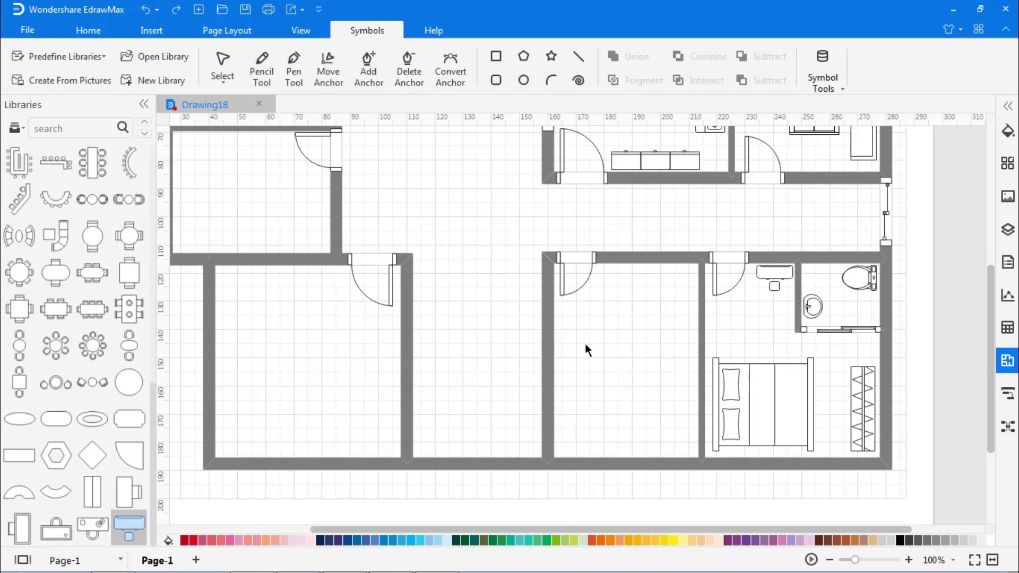
Step: Place a double sliding door in the rightmost bedroom's lower wall and a window in the adjacent bedroom's lower wall, each about 1778 mm wide
scroll(101, 348, up, 10)
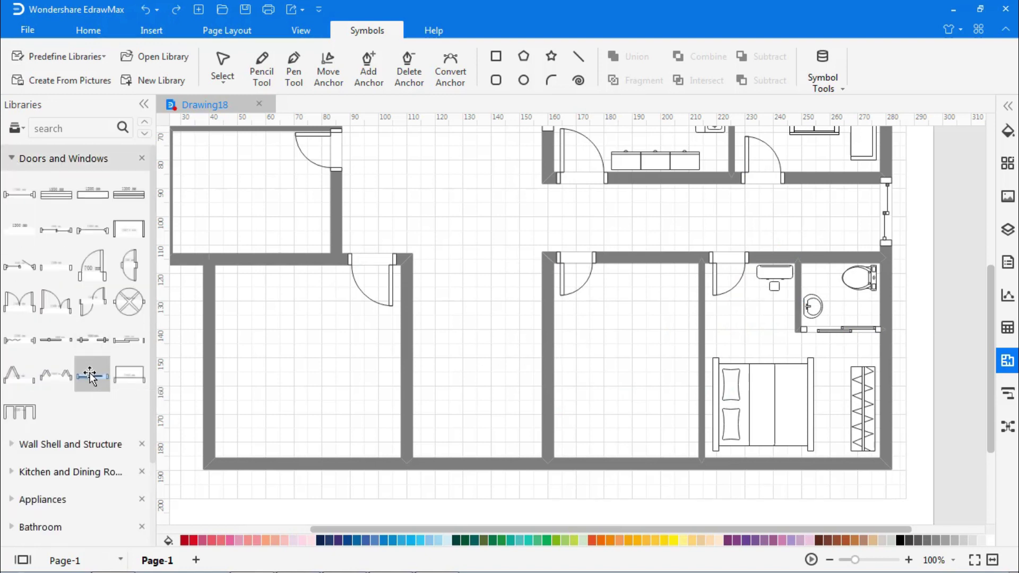
drag(90, 340, 785, 462)
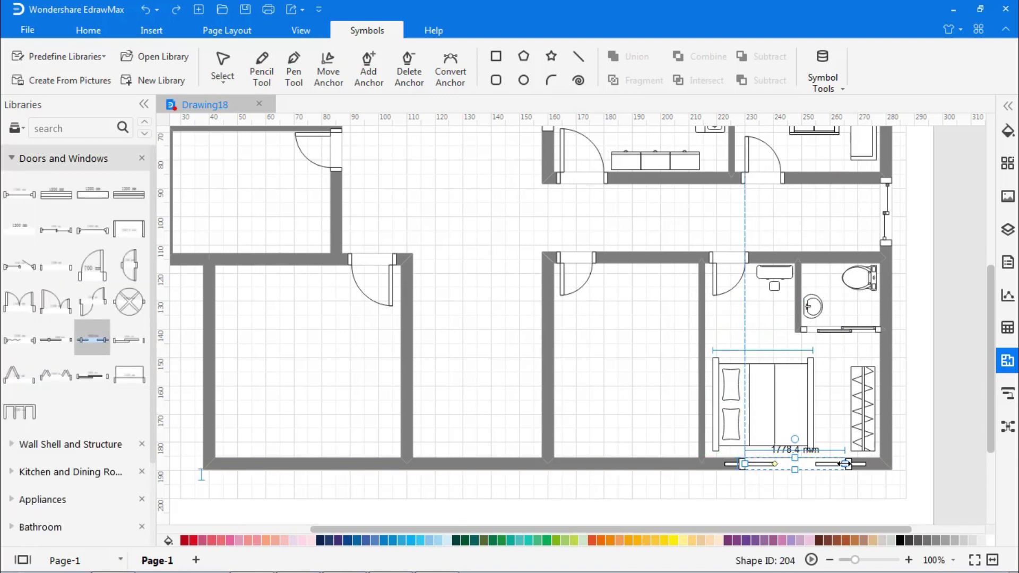
click(786, 496)
drag(114, 197, 626, 469)
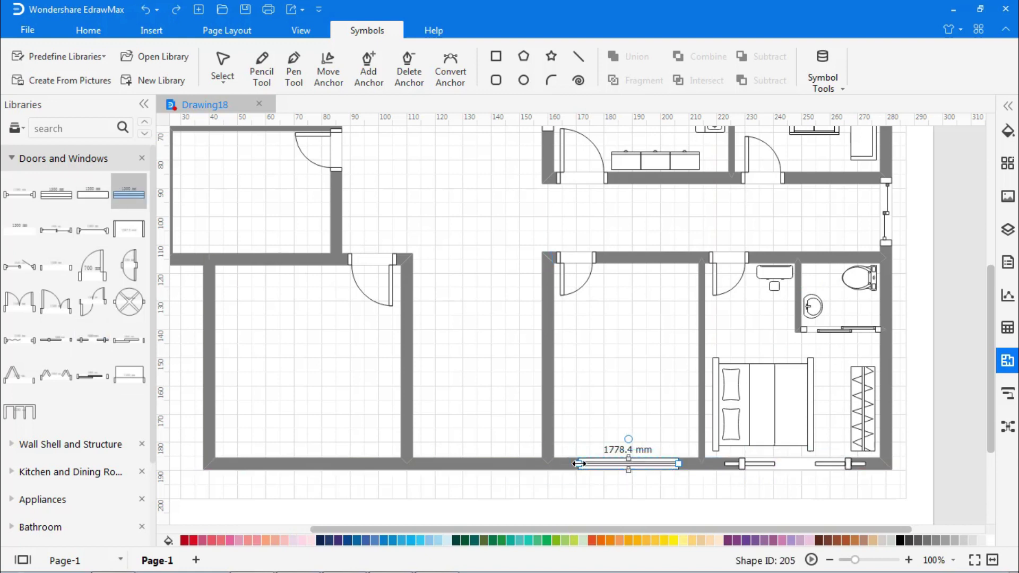
Step: Place a single bed in the bedroom left of the partition, rotated with its pillow toward the left wall, and enlarge it above the window
click(17, 160)
click(26, 297)
drag(20, 330, 617, 404)
drag(618, 336, 550, 403)
drag(613, 400, 661, 420)
drag(610, 390, 611, 383)
click(567, 356)
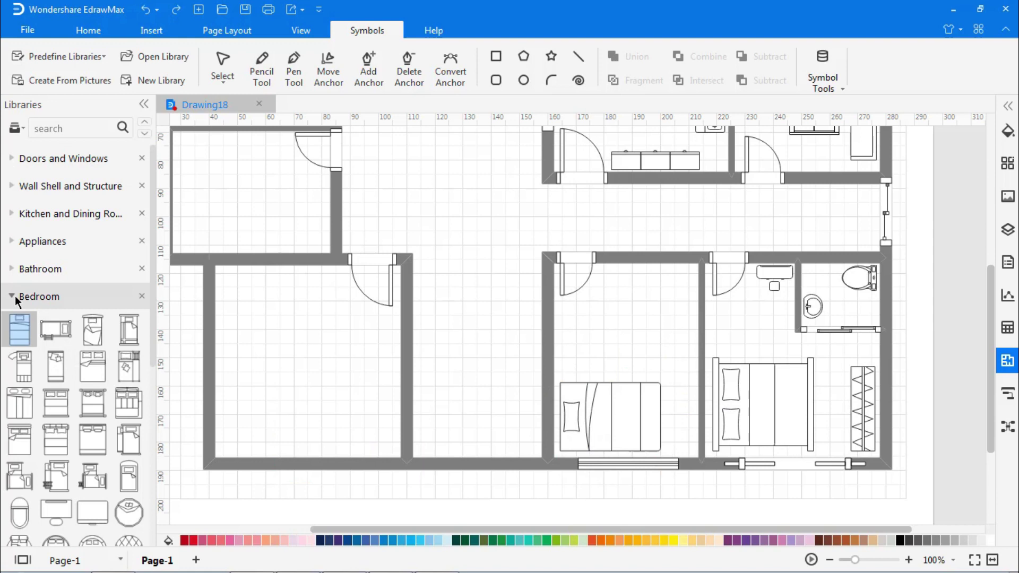
Step: Place a hanging wardrobe vertically along the right partition of the bedroom with the single bed
scroll(16, 298, down, 6)
drag(89, 418, 683, 334)
scroll(22, 339, up, 5)
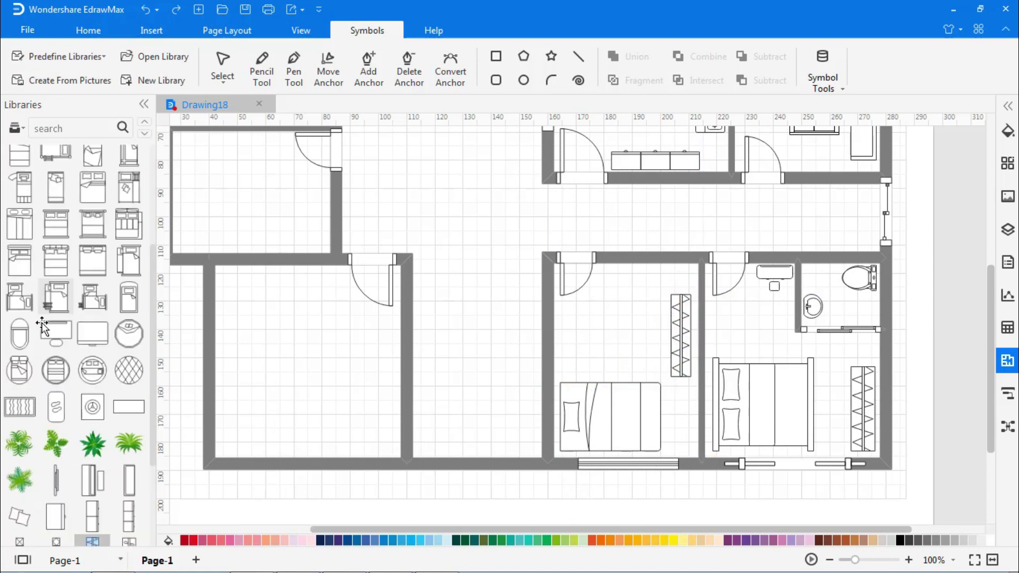
Step: Furnish the single-bed bedroom with a desk and chair above the bed and an armchair near the upper wall, from Tables and Chairs
click(14, 304)
click(21, 299)
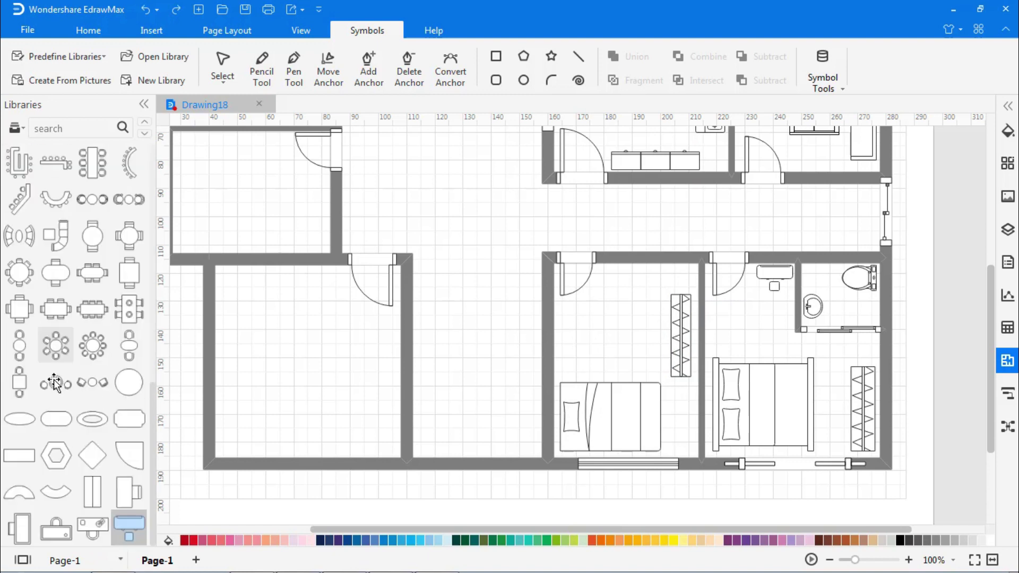
drag(19, 528, 577, 348)
drag(605, 315, 587, 348)
scroll(52, 351, up, 5)
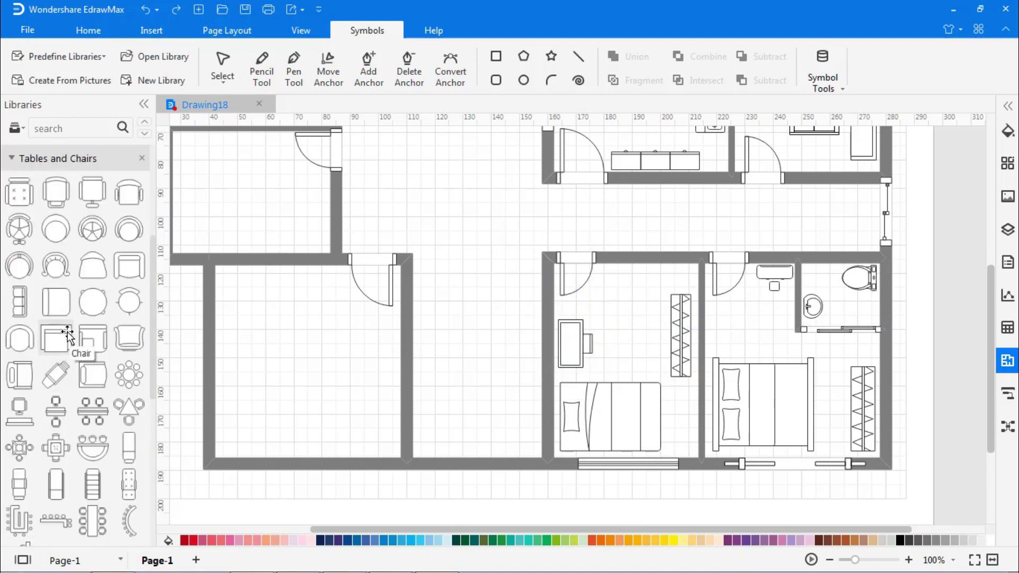
drag(68, 333, 636, 288)
drag(656, 306, 643, 295)
click(648, 316)
Step: Place an L-shaped sofa set, rotated and resized to about 2275 x 860 mm, along the living room's left wall
click(18, 159)
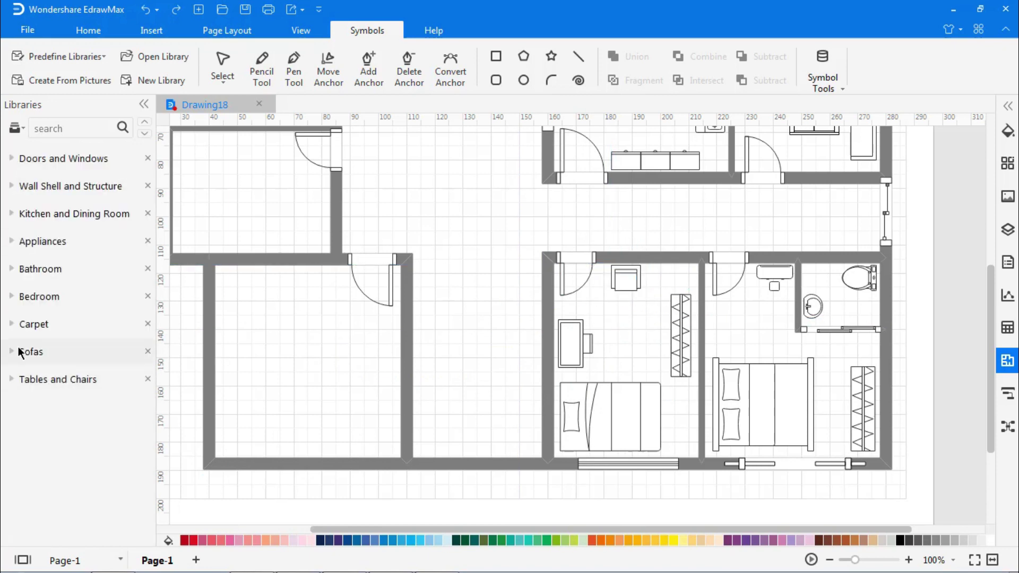
click(19, 352)
drag(19, 340, 471, 386)
drag(354, 369, 355, 384)
drag(458, 354, 441, 347)
drag(492, 380, 467, 380)
click(444, 304)
click(445, 325)
drag(442, 309, 443, 322)
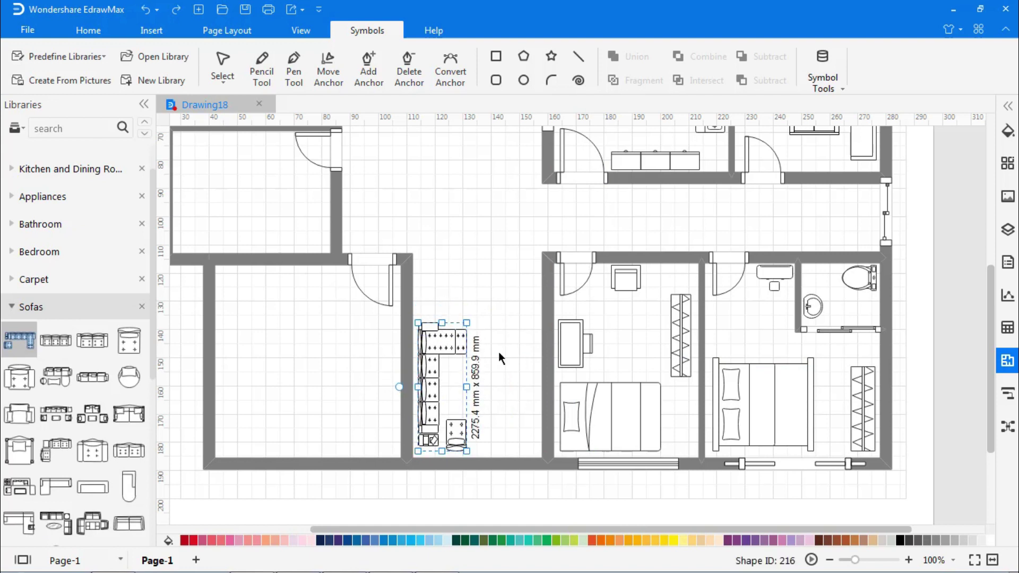
click(500, 358)
Step: Place a small oval glass table, rotated vertically, in front of the L-shaped sofa
scroll(88, 394, down, 3)
drag(129, 490, 480, 386)
drag(477, 354, 482, 382)
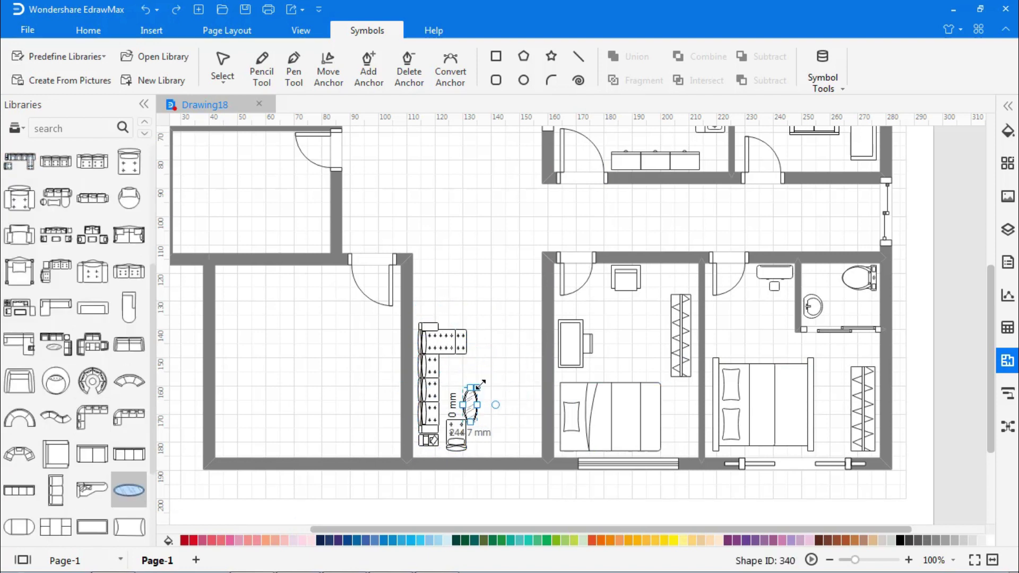
Step: Place a TV from the Appliances library, about 135 x 1495 mm, along the living room's right wall facing the sofa
scroll(75, 318, up, 5)
click(42, 220)
click(43, 241)
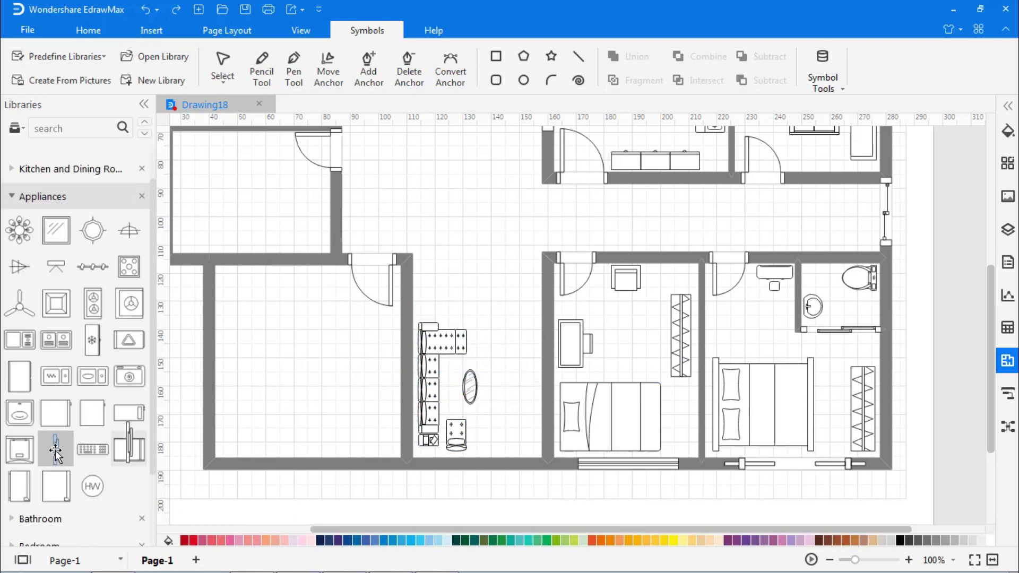
drag(56, 449, 531, 427)
drag(523, 387, 529, 387)
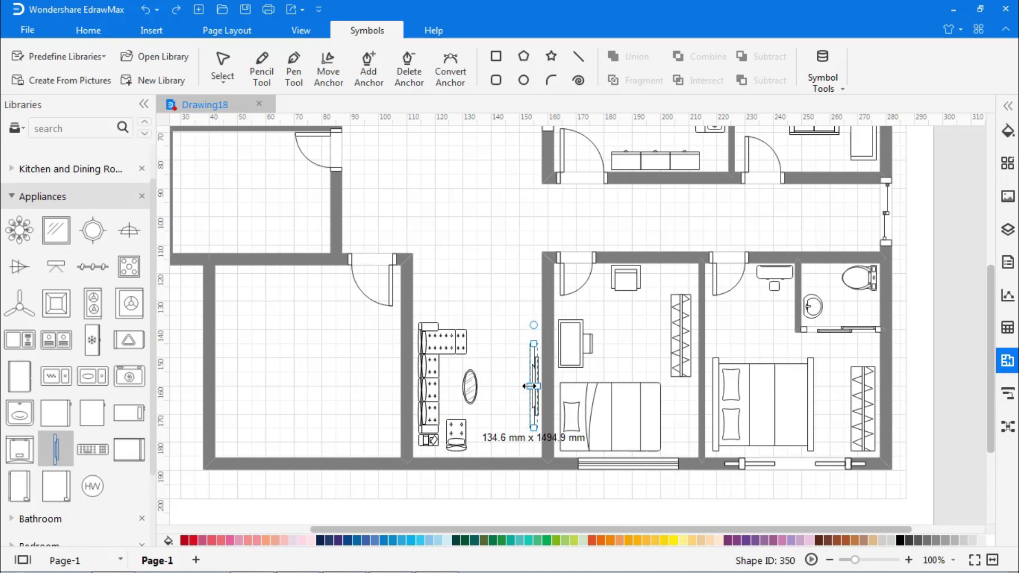
Step: Place a double sliding door in the living room's lower wall and a window in the leftmost bedroom's lower wall
click(42, 196)
drag(91, 339, 437, 464)
click(228, 456)
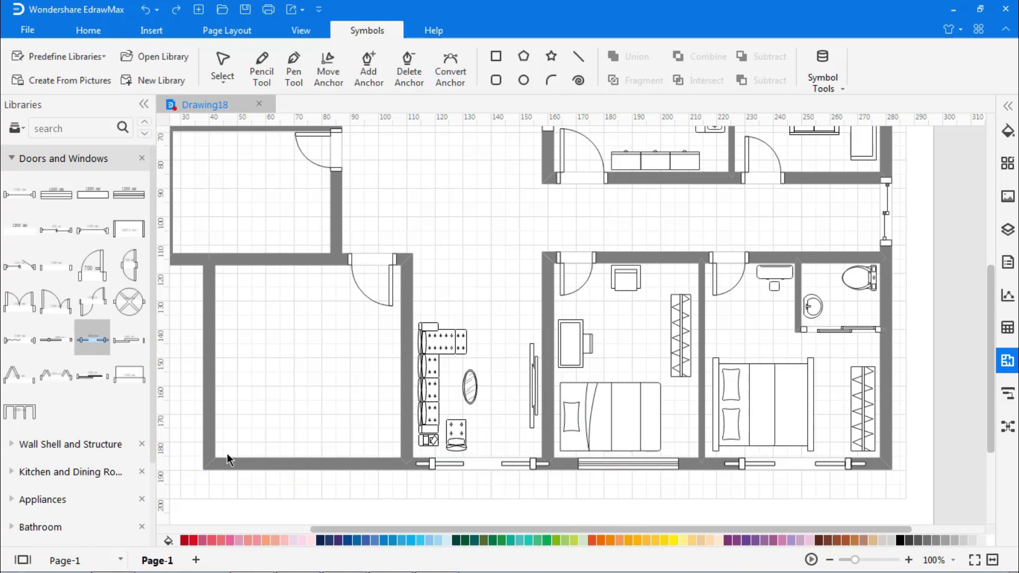
scroll(186, 343, up, 3)
drag(56, 195, 372, 446)
click(283, 376)
Step: Place a bed with a bedside table above the leftmost bedroom's window, rotated with its pillow toward the left wall, about 1456 x 2103 mm
click(21, 158)
click(8, 297)
drag(129, 366, 287, 406)
click(309, 327)
Step: Place a hanging wardrobe vertically along the leftmost bedroom's right wall and lengthen it
scroll(89, 366, down, 5)
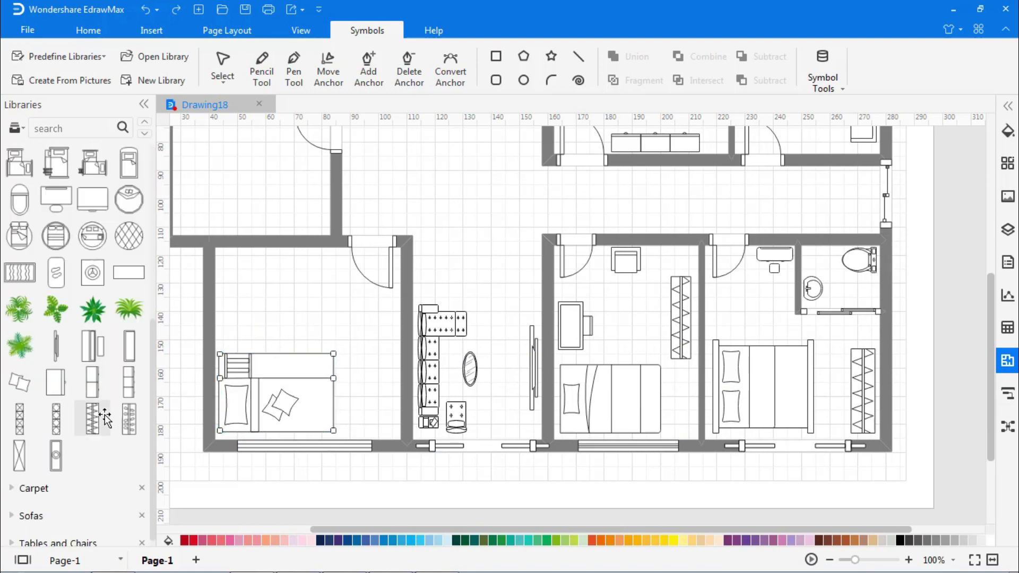
drag(92, 420, 383, 390)
drag(381, 353, 381, 333)
drag(364, 383, 379, 382)
click(313, 379)
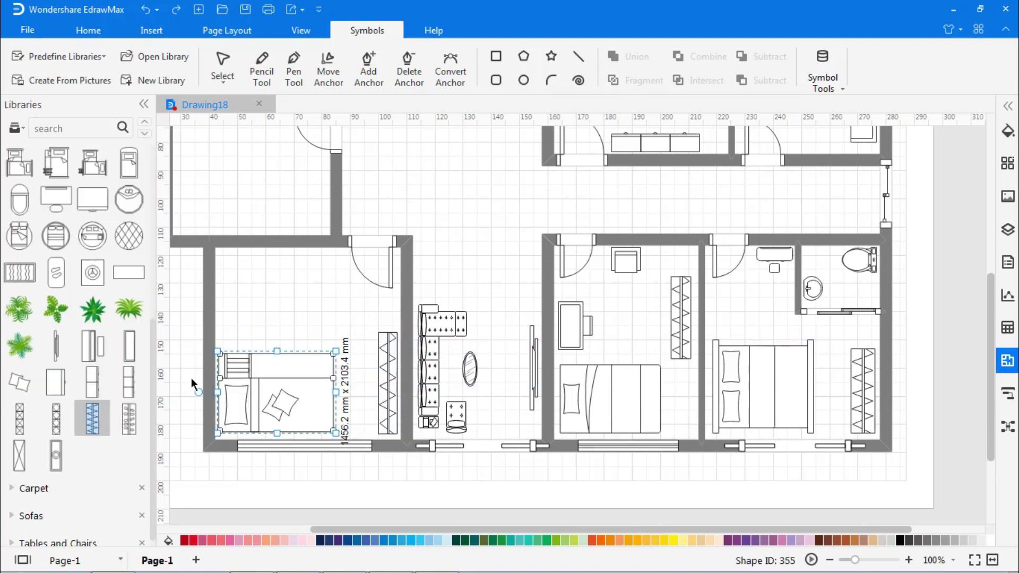
Step: Place a three-section cabinet along the leftmost bedroom's left wall above the bed and a rounded armchair near the upper wall
drag(129, 382, 234, 305)
click(307, 304)
scroll(61, 273, up, 4)
click(11, 207)
click(13, 379)
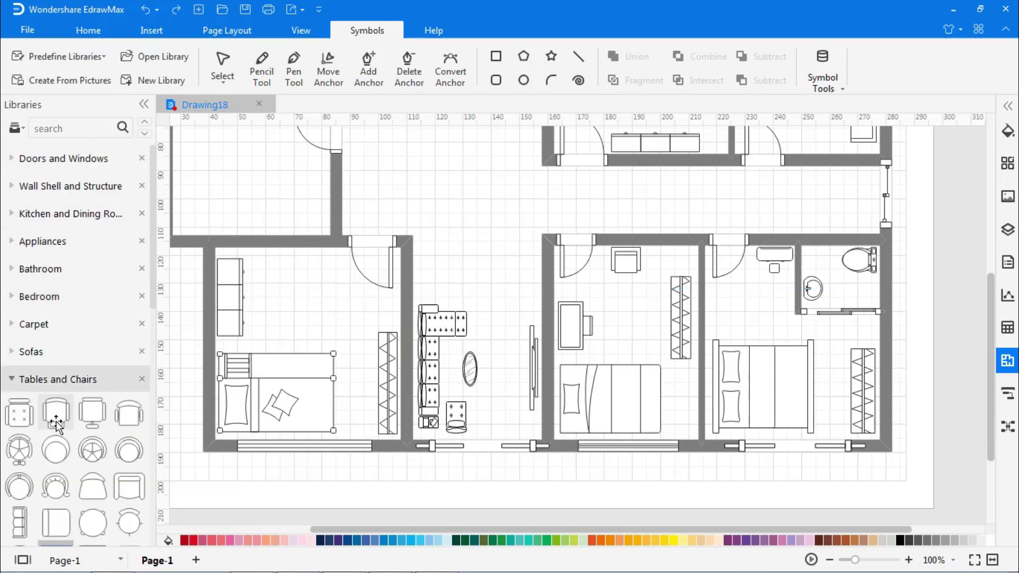
scroll(57, 423, down, 4)
drag(19, 469, 304, 285)
click(339, 329)
Step: Place a sink from the Bathroom library in the large bathroom, rotated against the right wall just below the door
scroll(361, 455, up, 2)
drag(367, 529, 335, 530)
click(11, 289)
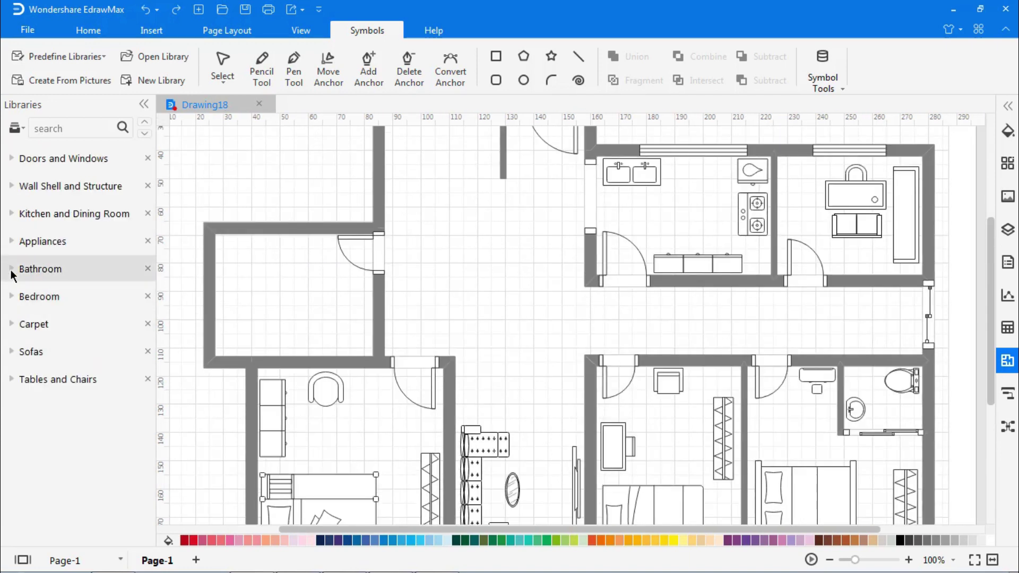
click(11, 269)
drag(19, 302, 377, 293)
mouse_move(345, 293)
mouse_down()
mouse_move(356, 293)
mouse_move(346, 281)
mouse_up()
key(Right)
key(Right)
key(Right)
click(301, 302)
Step: Place a toilet in the large bathroom's lower-left corner, rotated with its tank against the left wall
drag(55, 448, 250, 329)
drag(250, 289, 218, 327)
drag(250, 328, 244, 334)
click(299, 323)
Step: Place a horizontal towel rail above the toilet and a corner shower tray, reduced to fit, in the bathroom's upper-left corner
scroll(74, 371, down, 5)
drag(129, 435, 244, 294)
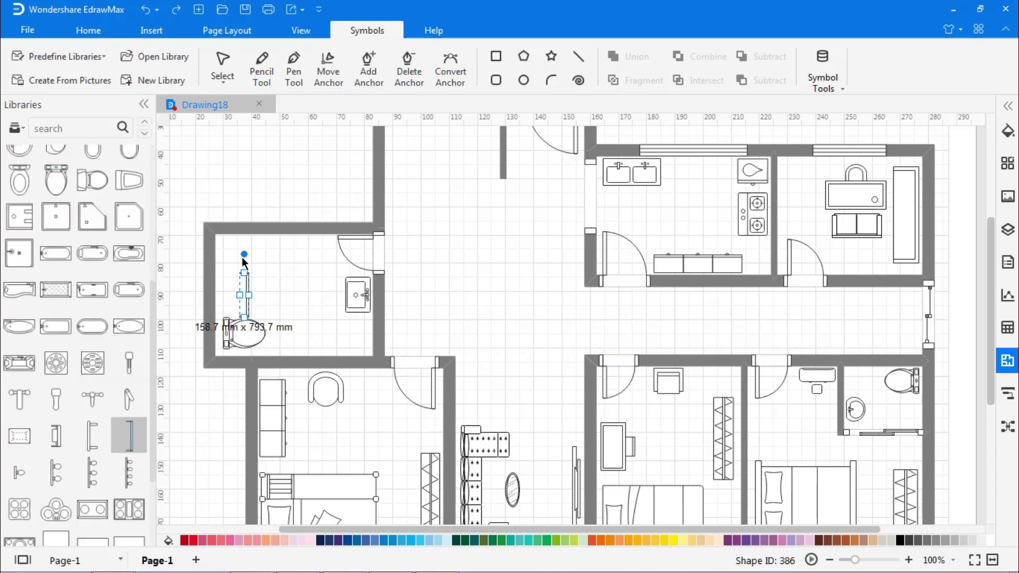
key(Delete)
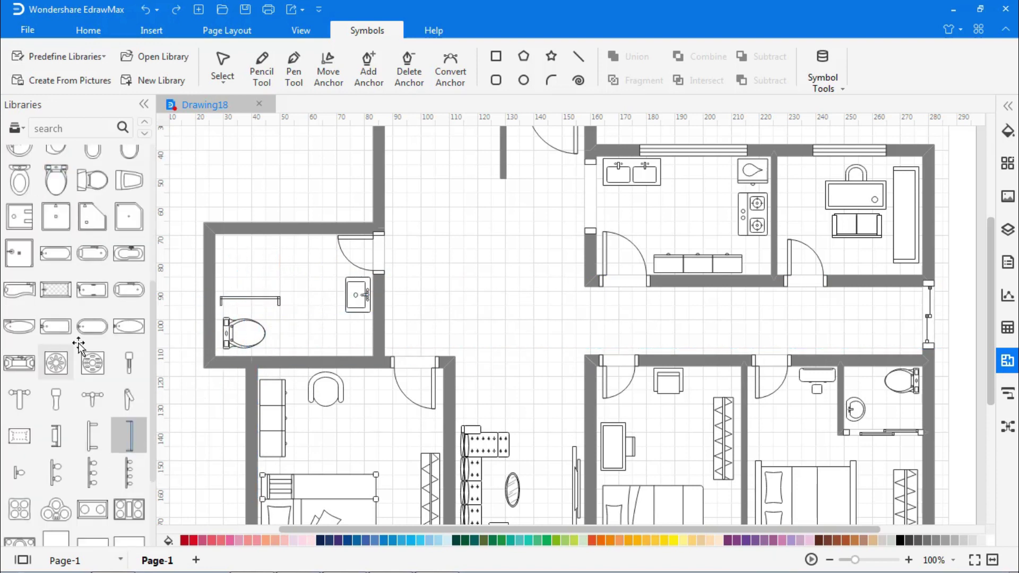
scroll(80, 350, up, 1)
drag(129, 261, 252, 269)
drag(287, 305, 268, 287)
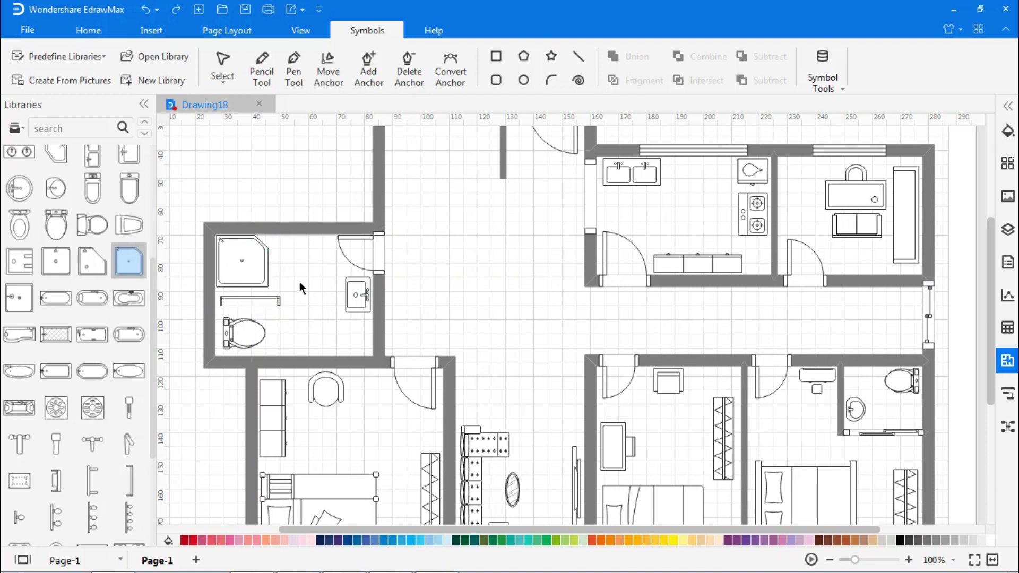
Step: Place a cabinet against the large bathroom's upper wall beside the shower and a window in the bathroom's left wall
scroll(96, 371, down, 3)
drag(91, 455, 320, 255)
drag(360, 274, 334, 263)
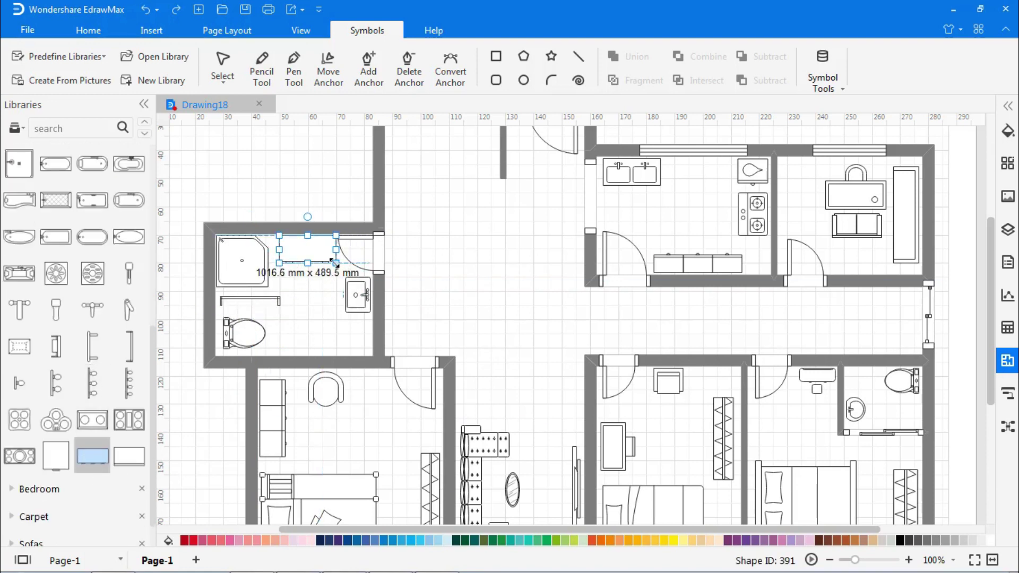
click(320, 305)
scroll(74, 281, up, 10)
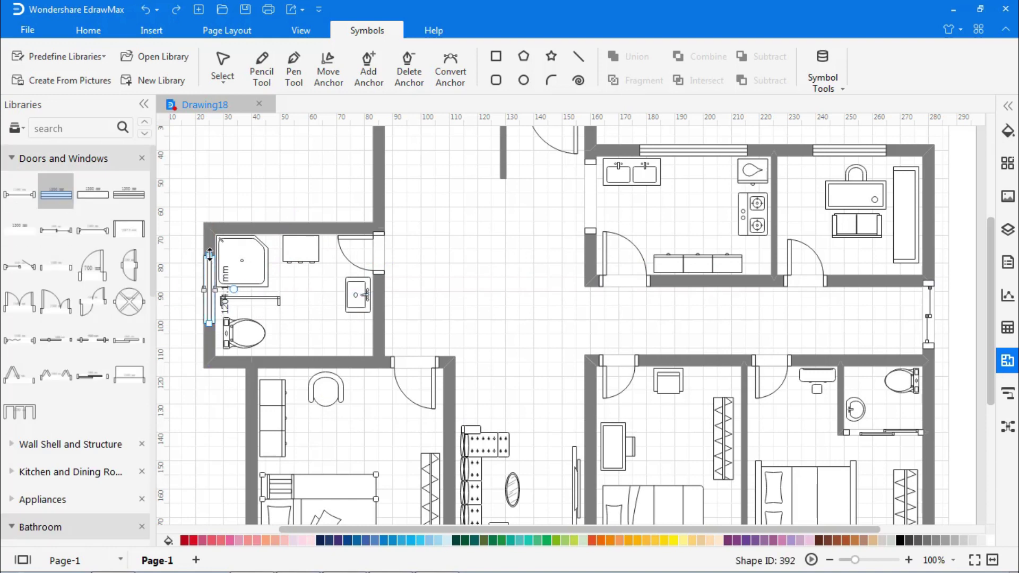
scroll(457, 332, up, 3)
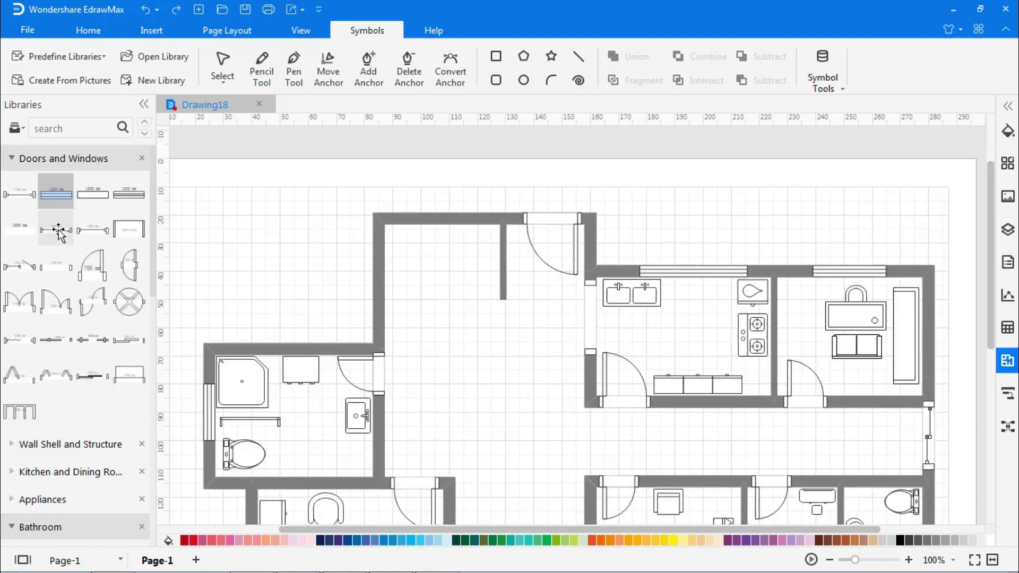
Step: Place a double-panel window across the lower side of the upper alcove and an Open Window along its upper wall
drag(59, 231, 411, 291)
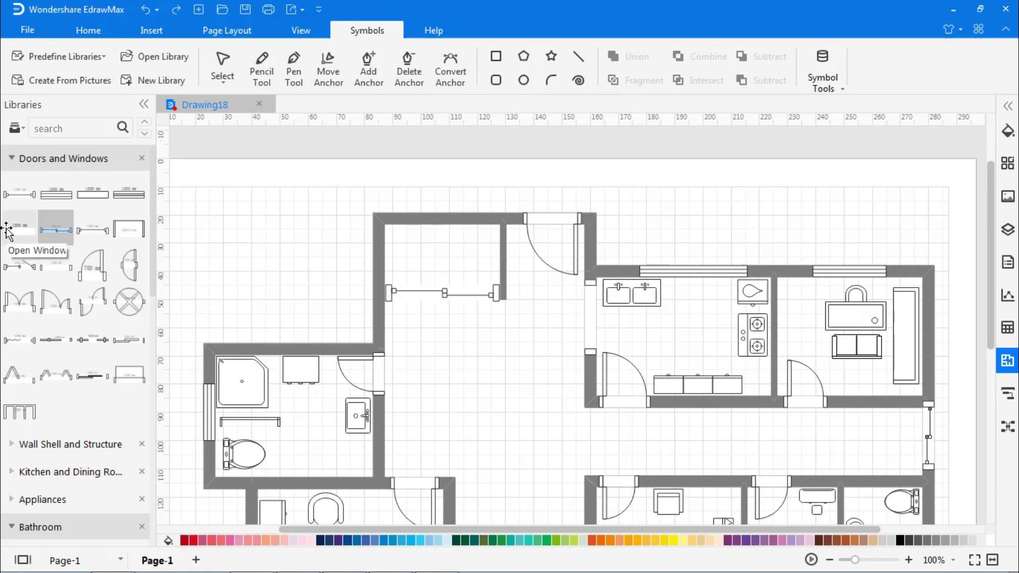
drag(8, 232, 393, 219)
drag(488, 218, 489, 218)
click(531, 266)
Step: Place a slipper mat outside the small bathroom's sliding door and a rotated duplicate outside the large bathroom's door
scroll(532, 266, down, 3)
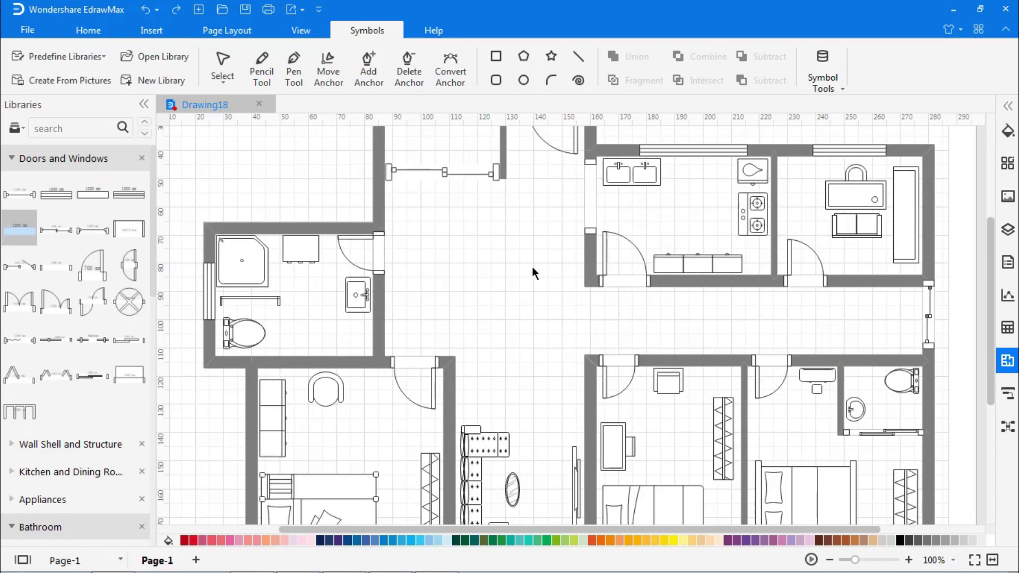
click(12, 159)
click(16, 275)
click(11, 299)
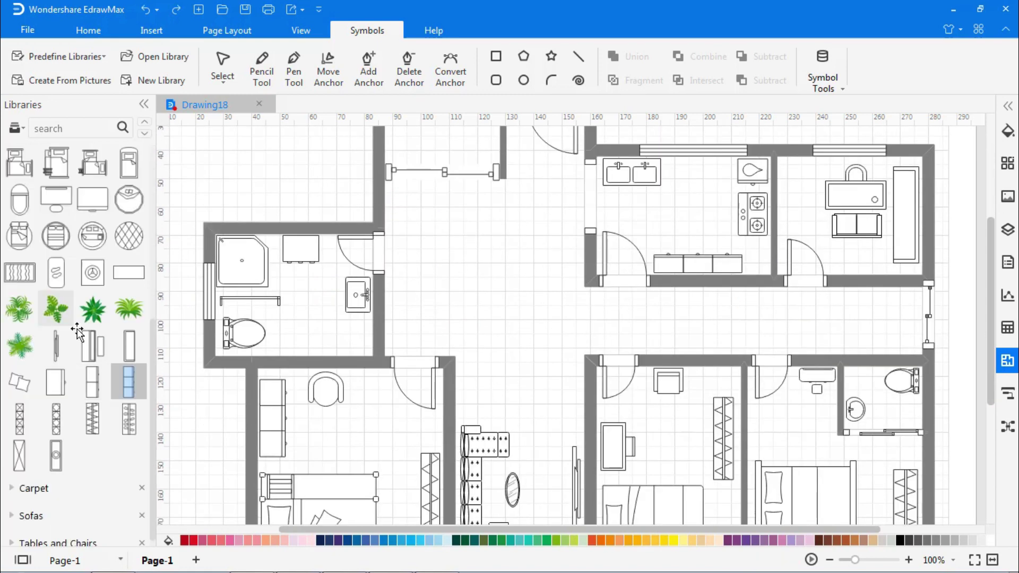
drag(55, 272, 884, 451)
click(454, 267)
click(405, 259)
key(ctrl+d)
key(ctrl+r)
Step: Place a round dining table with four chairs in the hall outside the large bathroom
scroll(22, 239, up, 5)
click(15, 296)
click(12, 379)
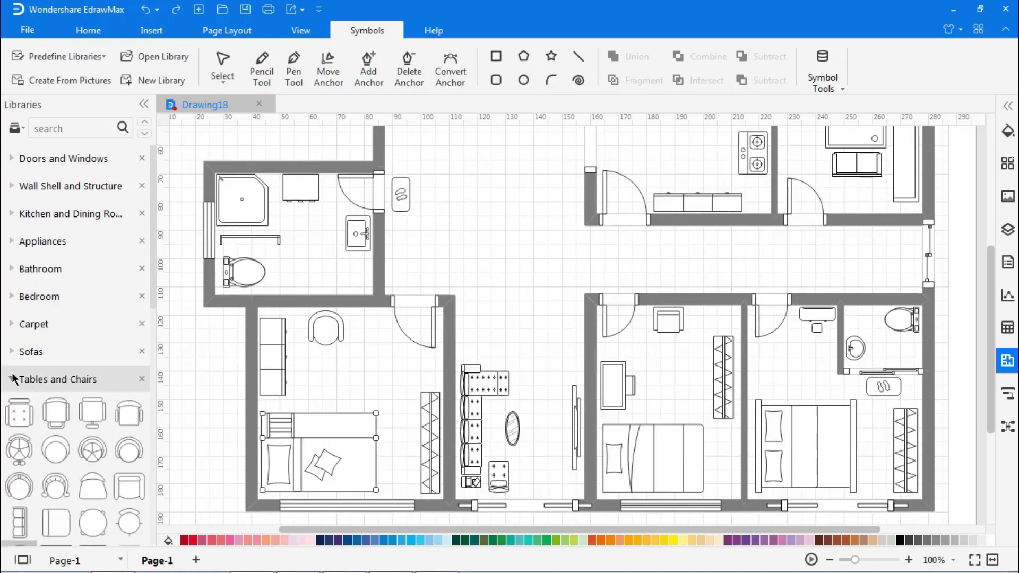
scroll(74, 372, down, 5)
drag(129, 456, 444, 247)
click(508, 273)
Step: Place a light green plant from the Bedroom library in the upper alcove and copy it into a row of three
scroll(508, 273, up, 1)
scroll(34, 212, up, 5)
click(13, 157)
click(14, 295)
scroll(504, 276, up, 2)
scroll(63, 401, down, 5)
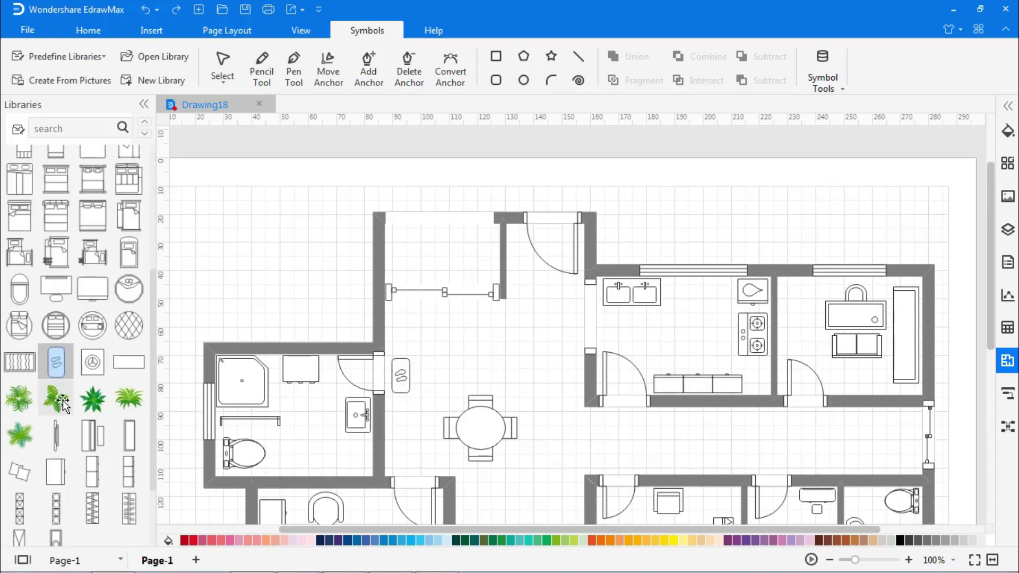
drag(129, 398, 414, 255)
drag(442, 234, 479, 251)
key(ctrl+c)
key(ctrl+v)
key(ctrl+v)
click(534, 322)
Step: Place a dark green plant in the study's upper-left corner and a narrow shoe rack beside the entrance door
scroll(535, 322, down, 1)
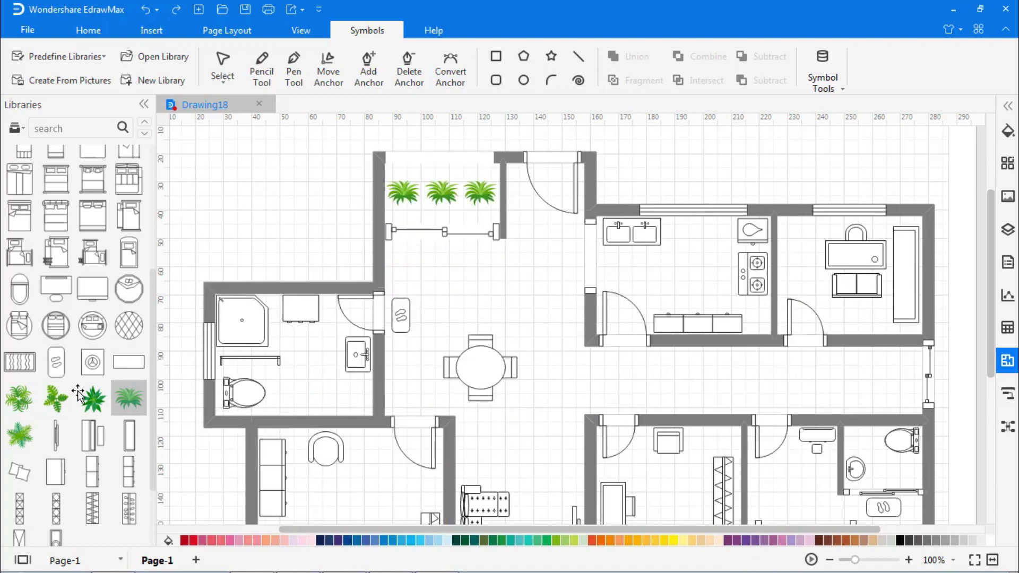
drag(78, 392, 794, 233)
scroll(36, 247, up, 1)
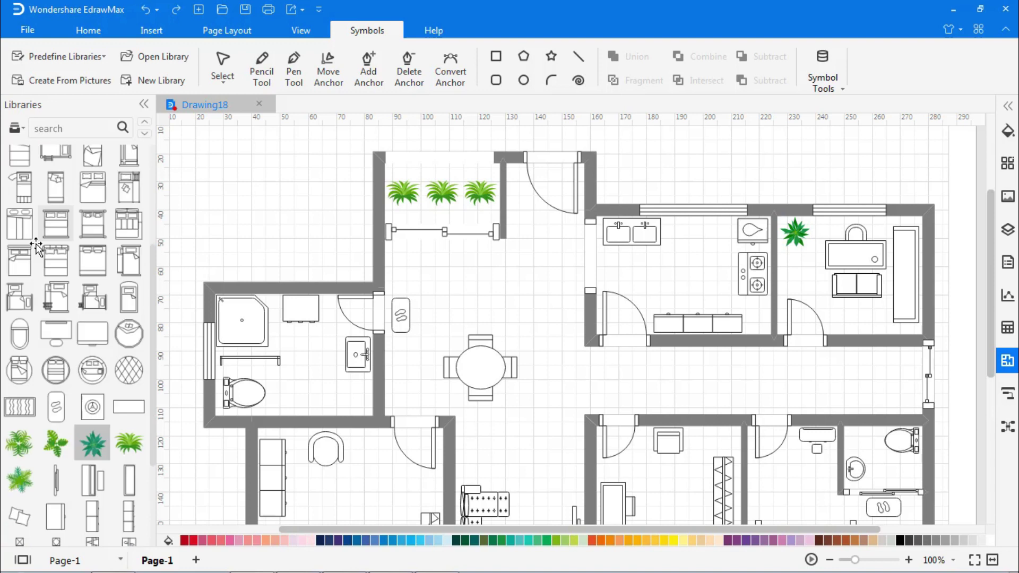
scroll(36, 246, down, 4)
drag(129, 419, 515, 205)
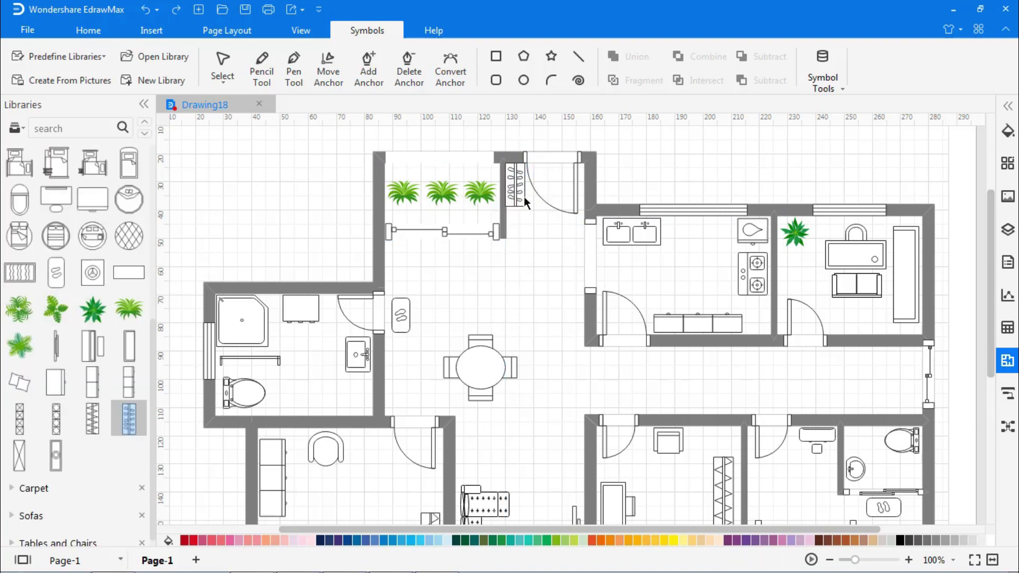
Step: Fill the round dining set with light orange, the rightmost bedroom's double bed with mauve and its wardrobe with tan
scroll(533, 250, down, 1)
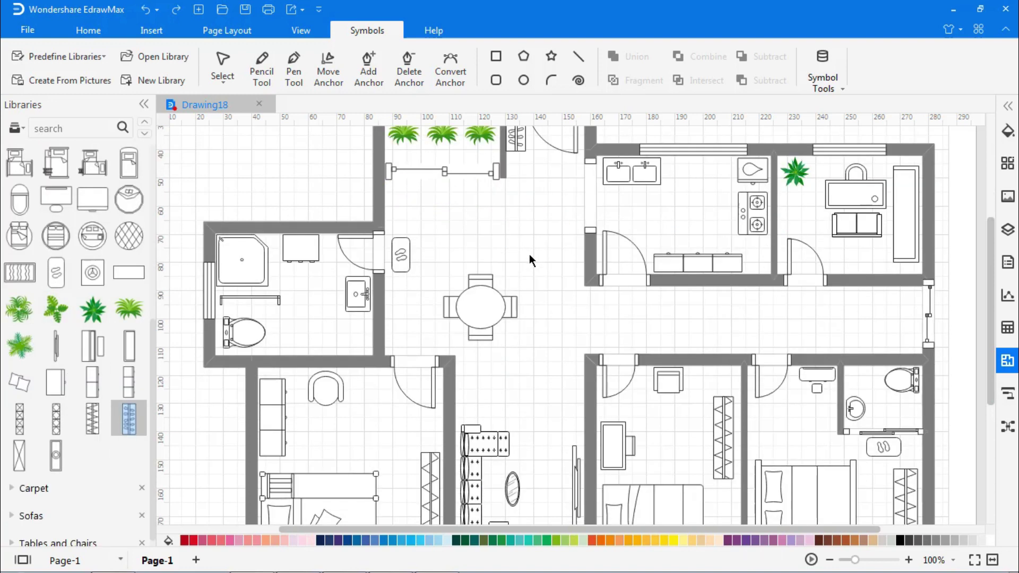
scroll(530, 254, down, 1)
click(480, 247)
click(710, 541)
click(804, 446)
click(782, 540)
click(905, 451)
click(873, 541)
Step: Fill the wardrobe beside the single bed with grey-green and the single bed with light blue
click(723, 378)
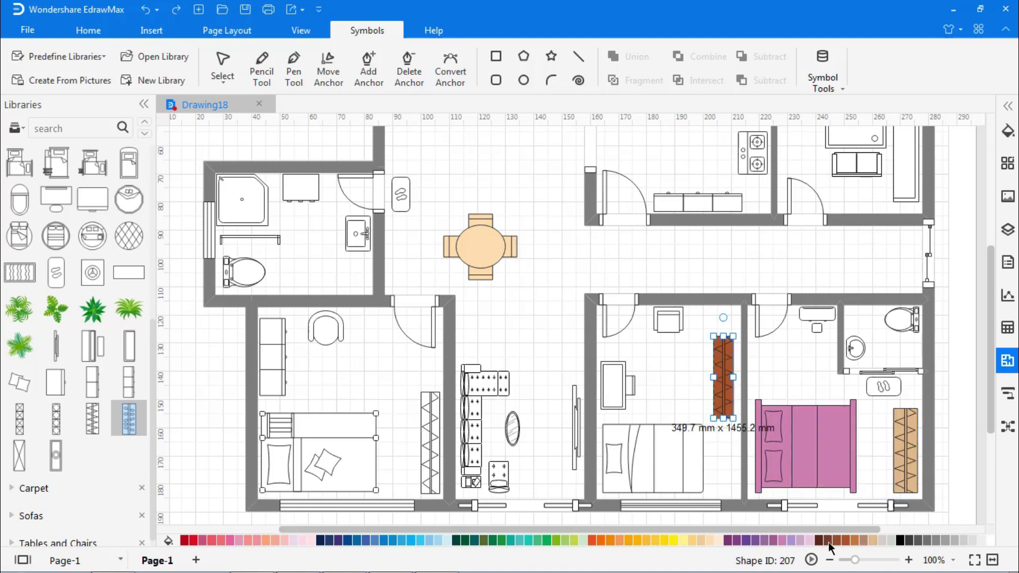
click(881, 541)
click(660, 459)
click(440, 540)
Step: Fill the leftmost bedroom's bed with light red and its wardrobe with pale pink
click(339, 446)
click(212, 541)
click(430, 445)
click(302, 540)
Step: Fill the study's tall bookcase with brown, the living room's TV with black and the L-shaped sofa with blue
scroll(654, 401, up, 2)
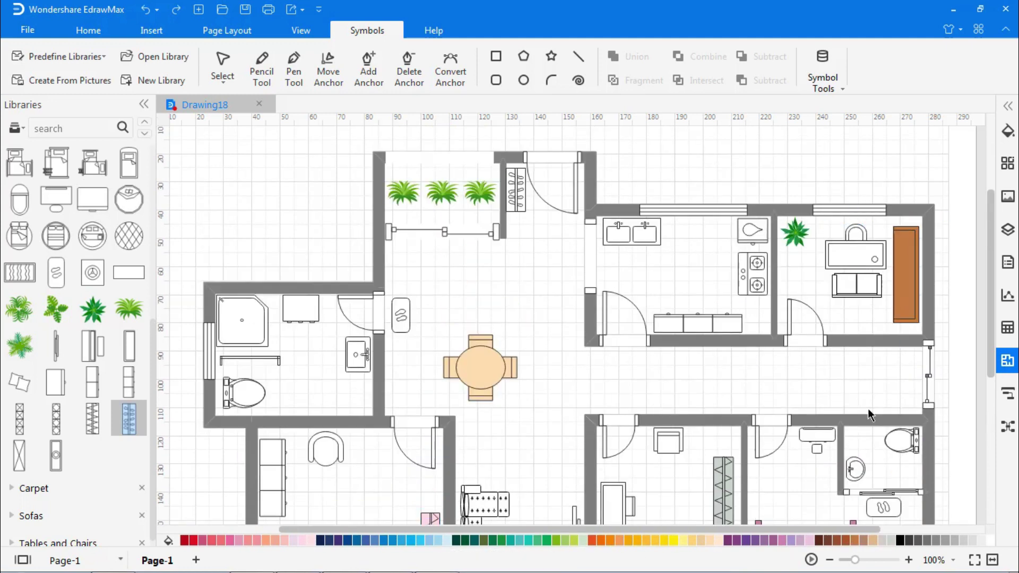
scroll(868, 414, down, 2)
click(576, 427)
click(900, 540)
click(473, 420)
click(355, 540)
Step: Fill the kitchen's lower cabinet with reddish brown, the stove with light green, and the sink and corner appliance with grey
scroll(558, 404, up, 2)
click(698, 324)
click(864, 540)
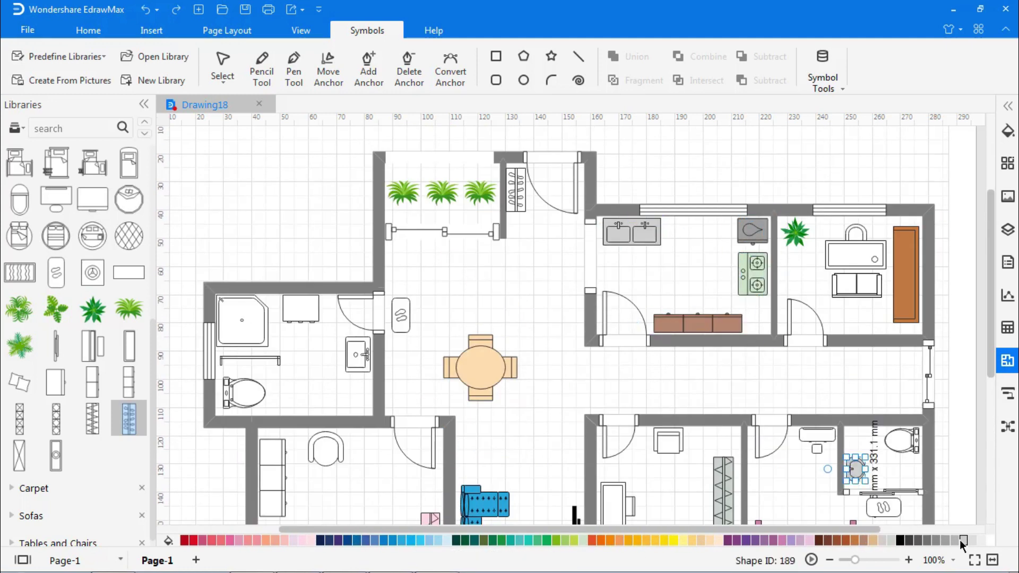
Step: Fill the large bathroom's toilet with dark grey, shower with light blue, sink with grey-green and cabinet with tan
click(247, 394)
click(936, 541)
click(244, 322)
click(437, 540)
click(356, 356)
click(882, 540)
click(301, 308)
click(873, 540)
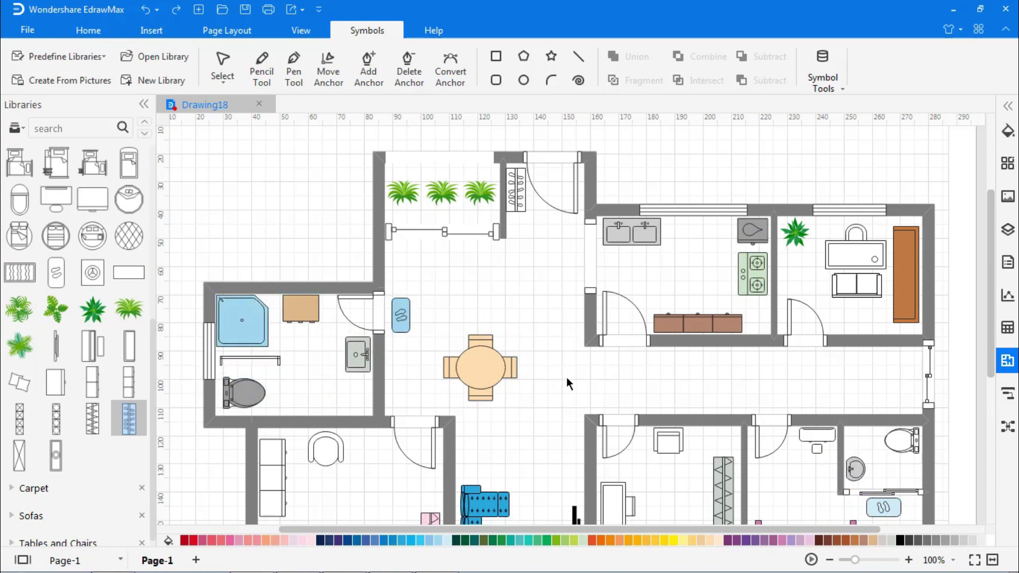
Step: Apply a pale blue background to the whole floor plan page
scroll(566, 376, down, 2)
scroll(563, 375, up, 2)
click(243, 33)
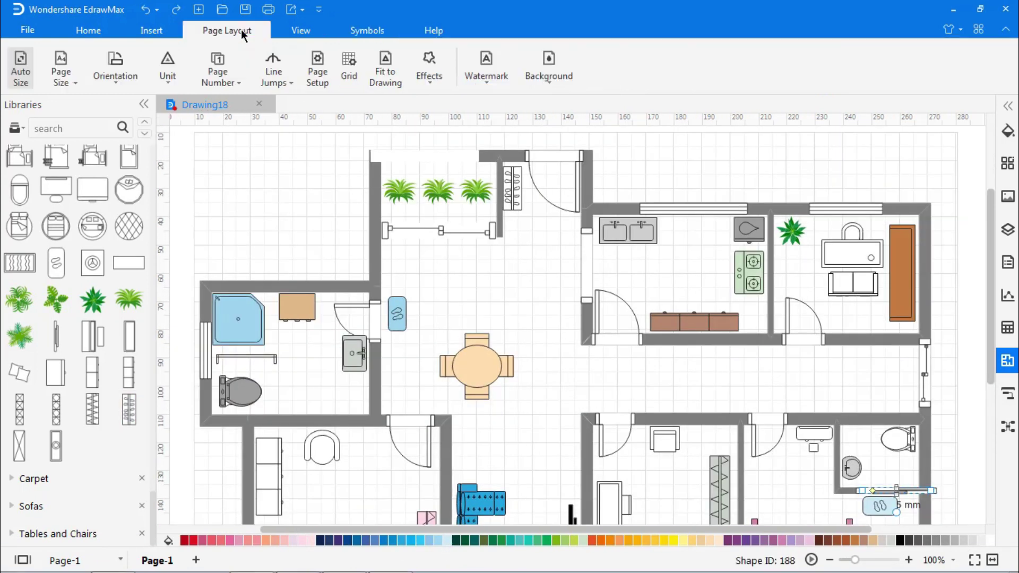
click(547, 74)
click(625, 165)
scroll(632, 202, down, 1)
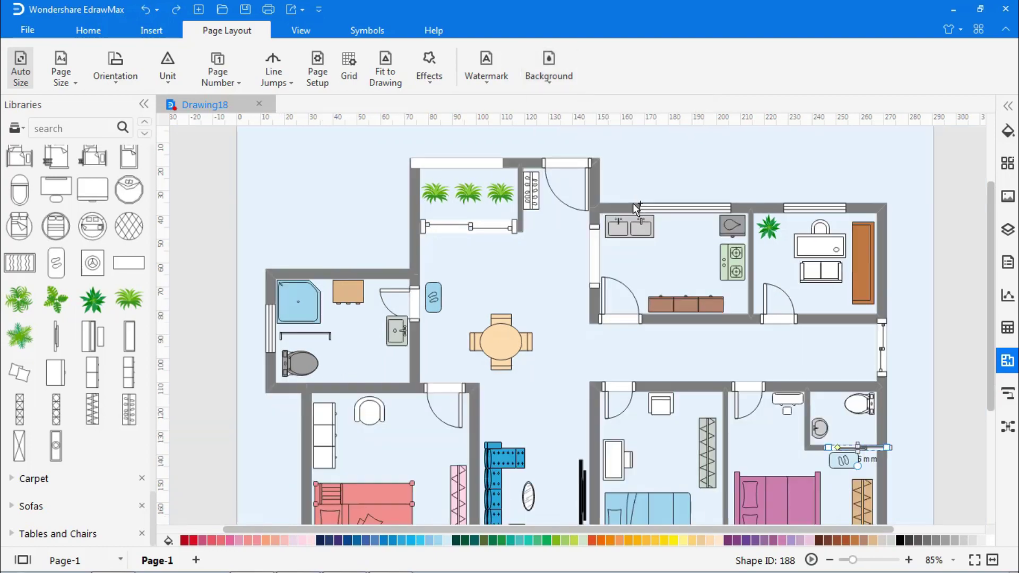